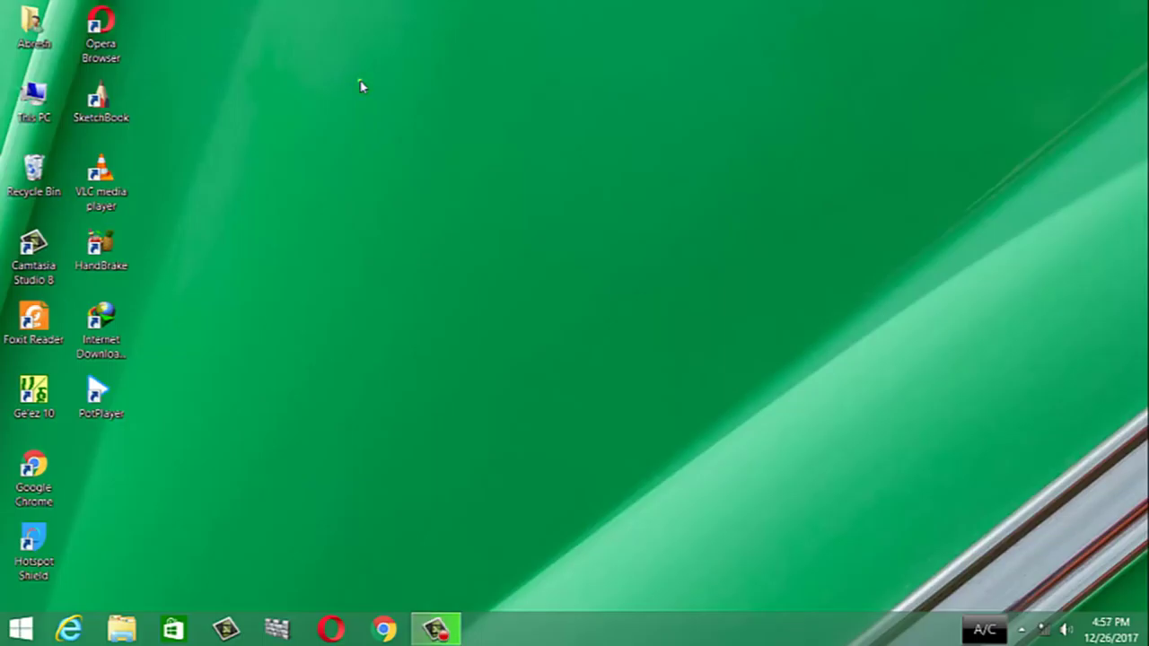
# Create a new folder on the desktop and name it Ak tube
pyautogui.rightClick(360, 85)
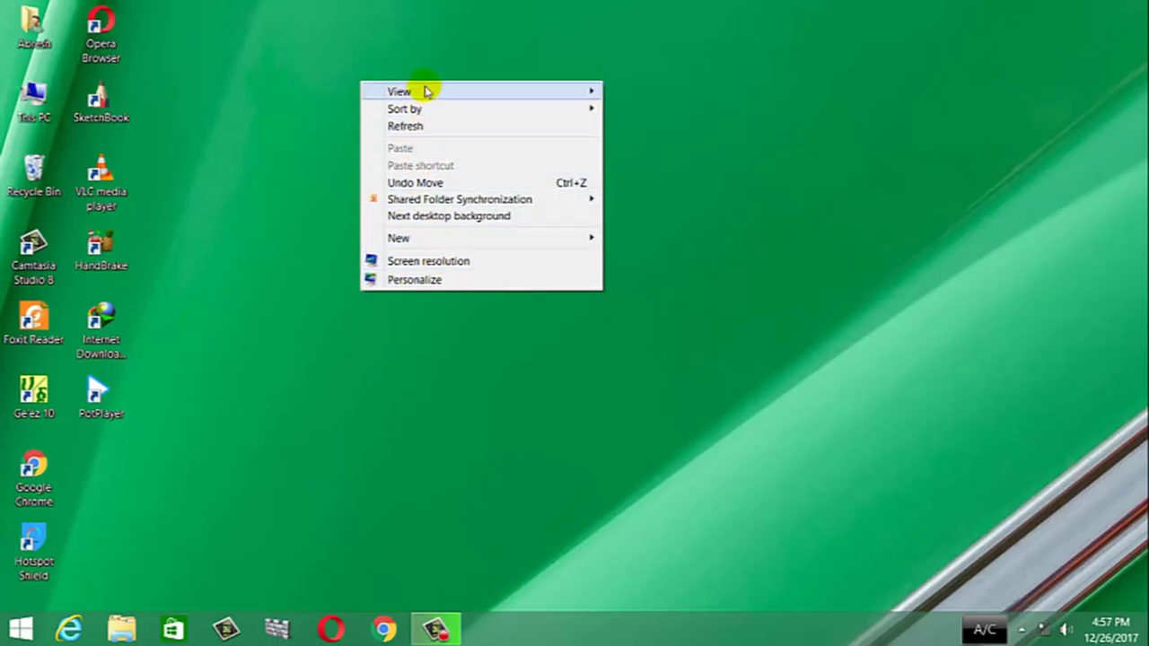
pyautogui.moveTo(427, 242)
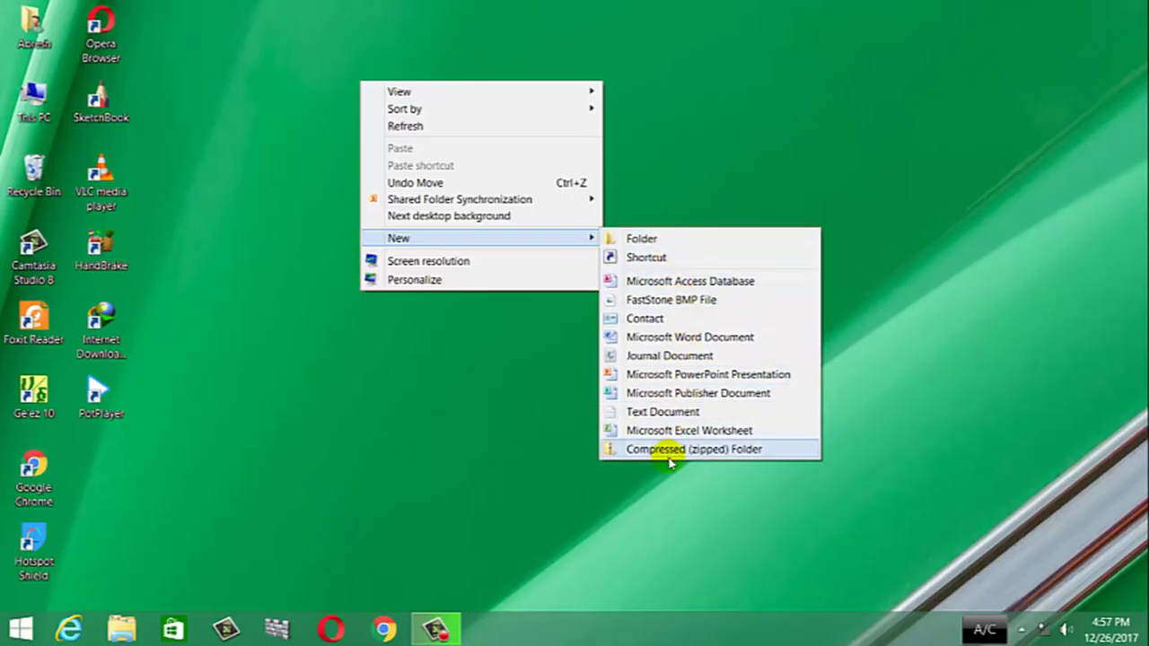
pyautogui.click(652, 243)
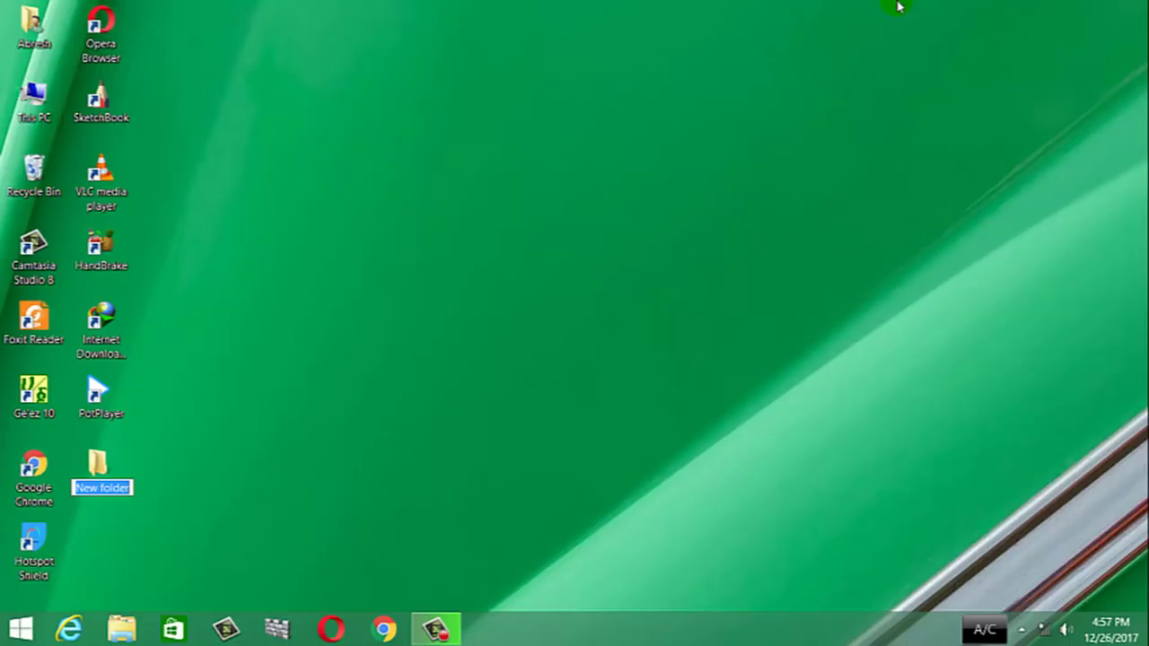
pyautogui.write('Ak')
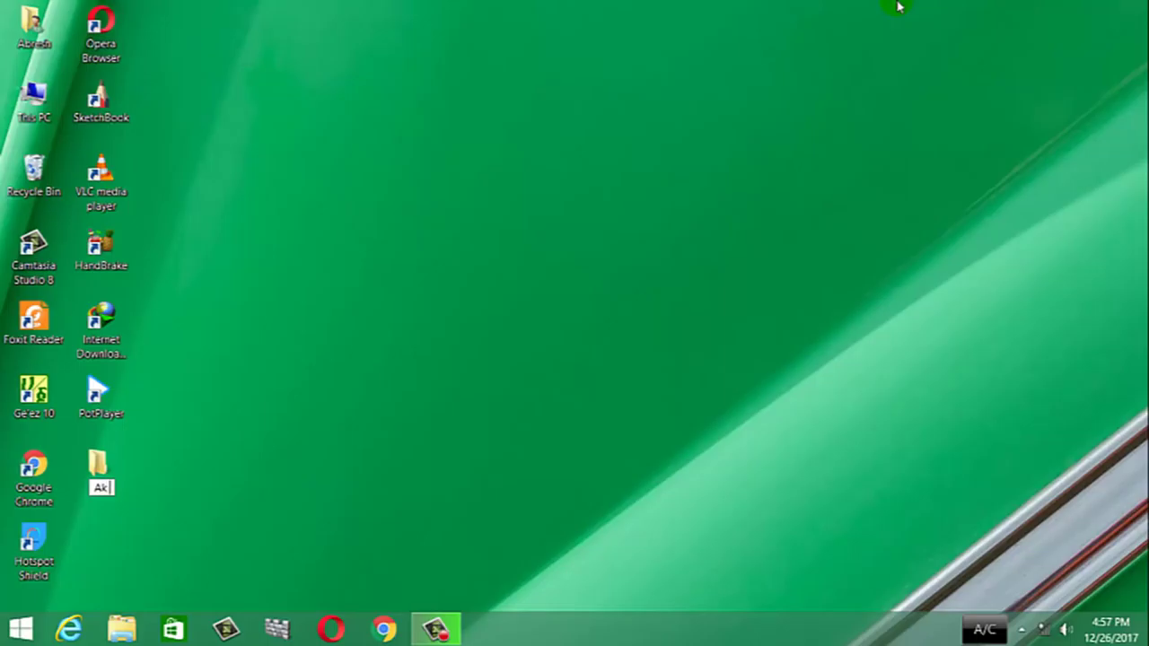
pyautogui.write(' tube')
pyautogui.press('Return')
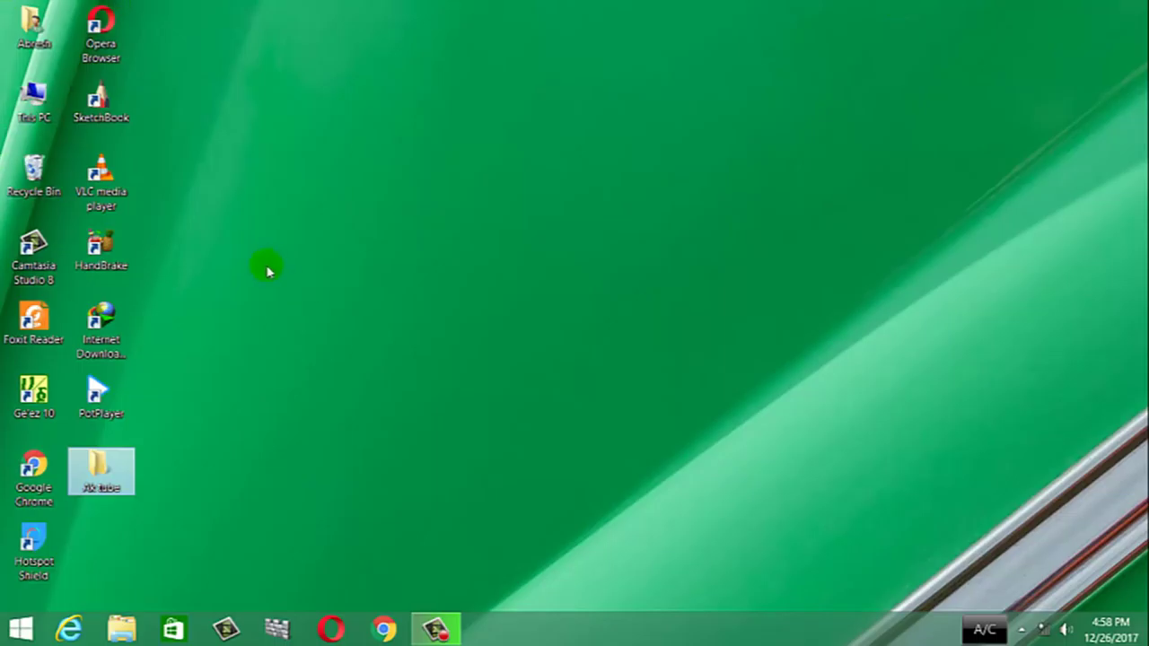
# Open the Ak tube folder and create a subfolder named Ict inside it
pyautogui.rightClick(90, 474)
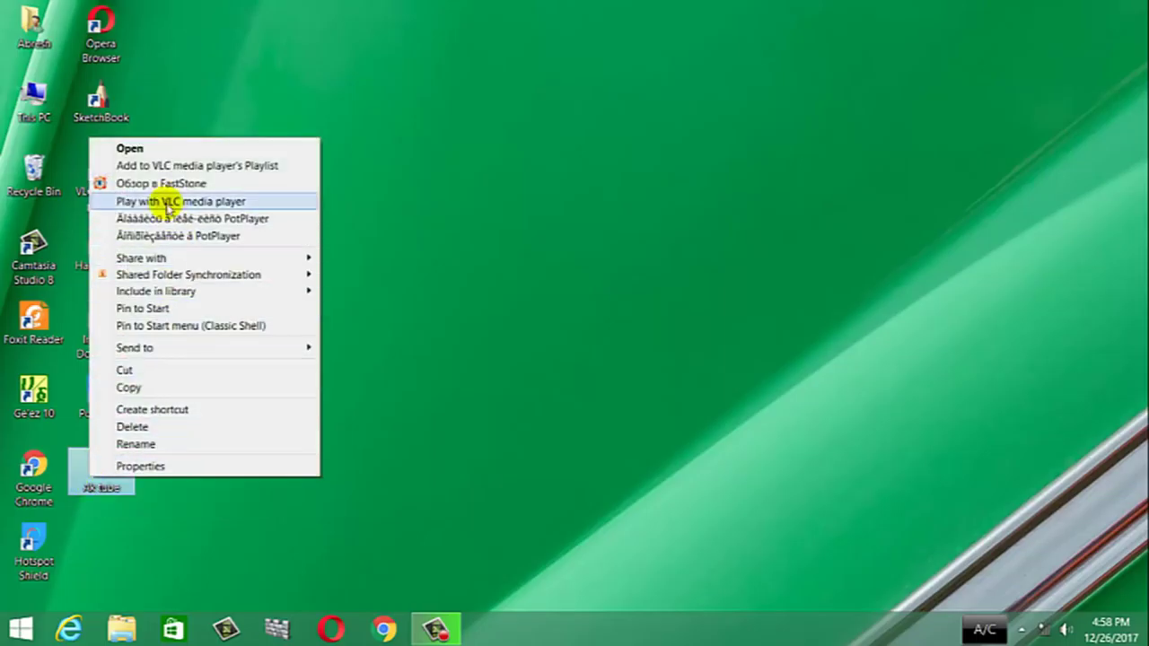
pyautogui.click(143, 149)
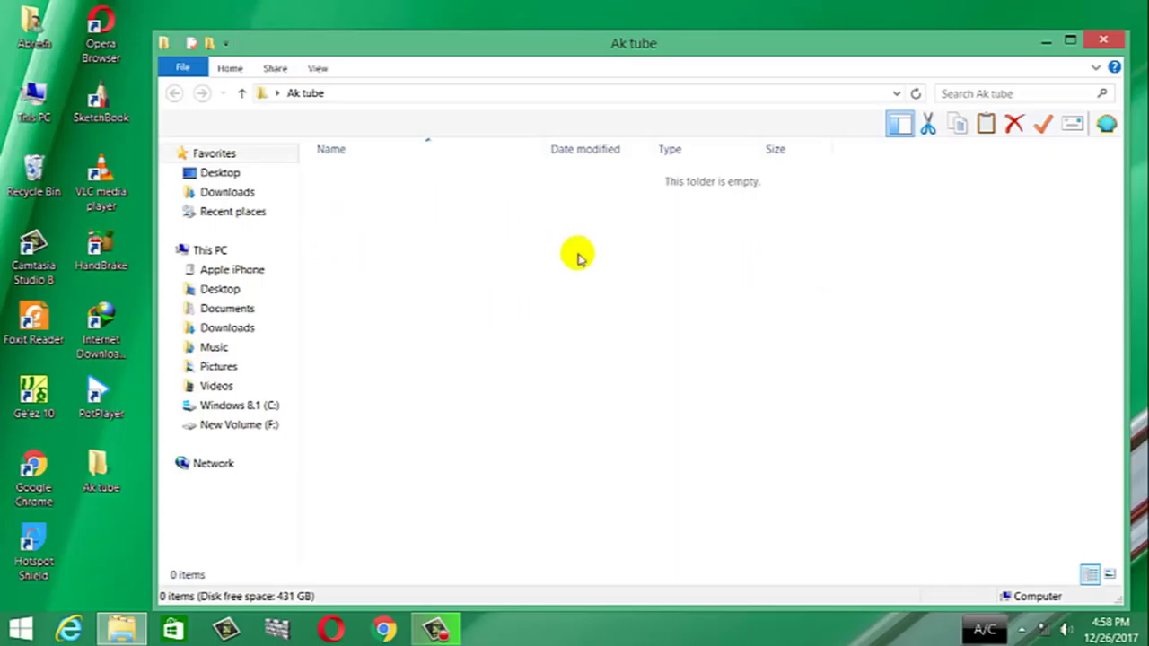
pyautogui.rightClick(501, 279)
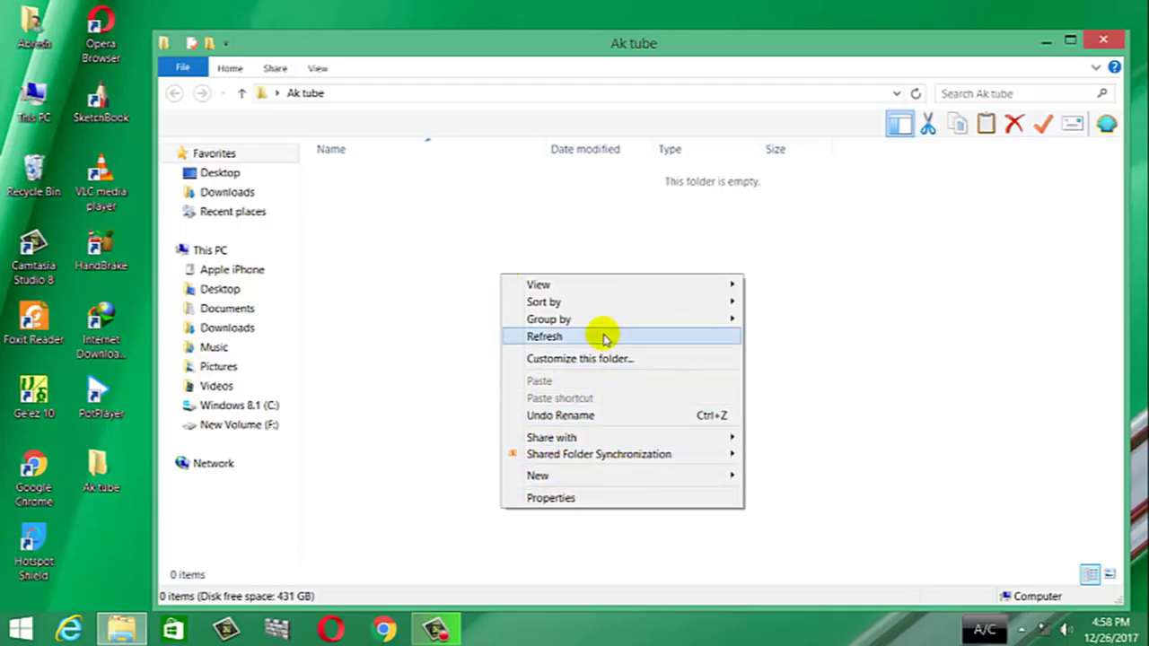
pyautogui.moveTo(569, 475)
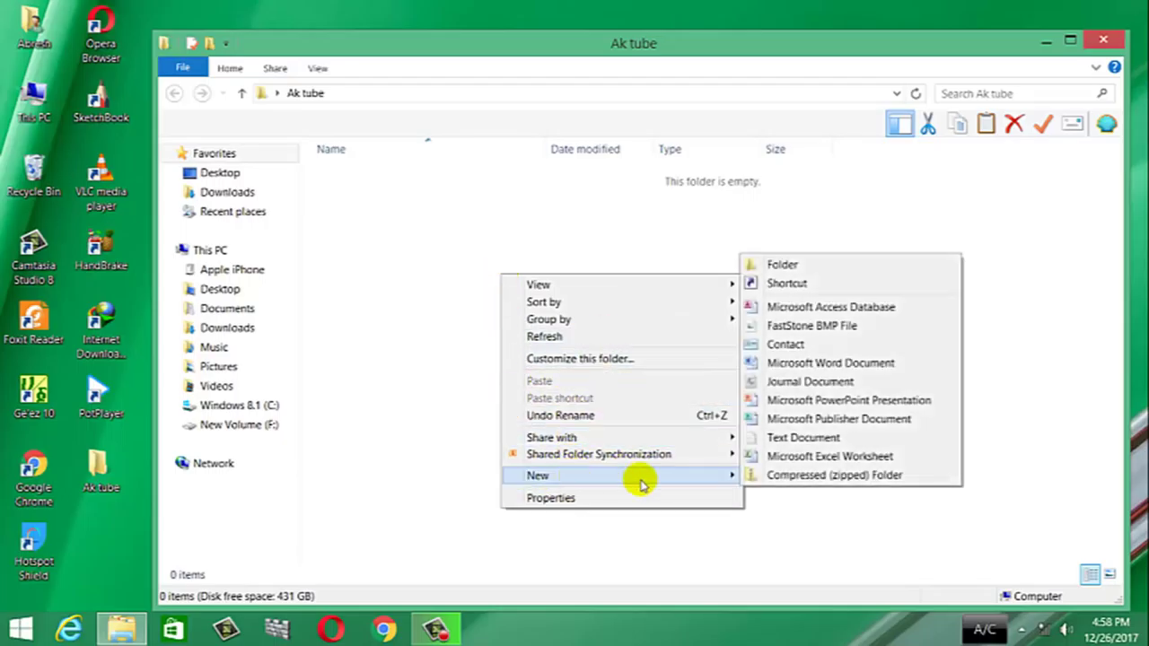
pyautogui.click(783, 266)
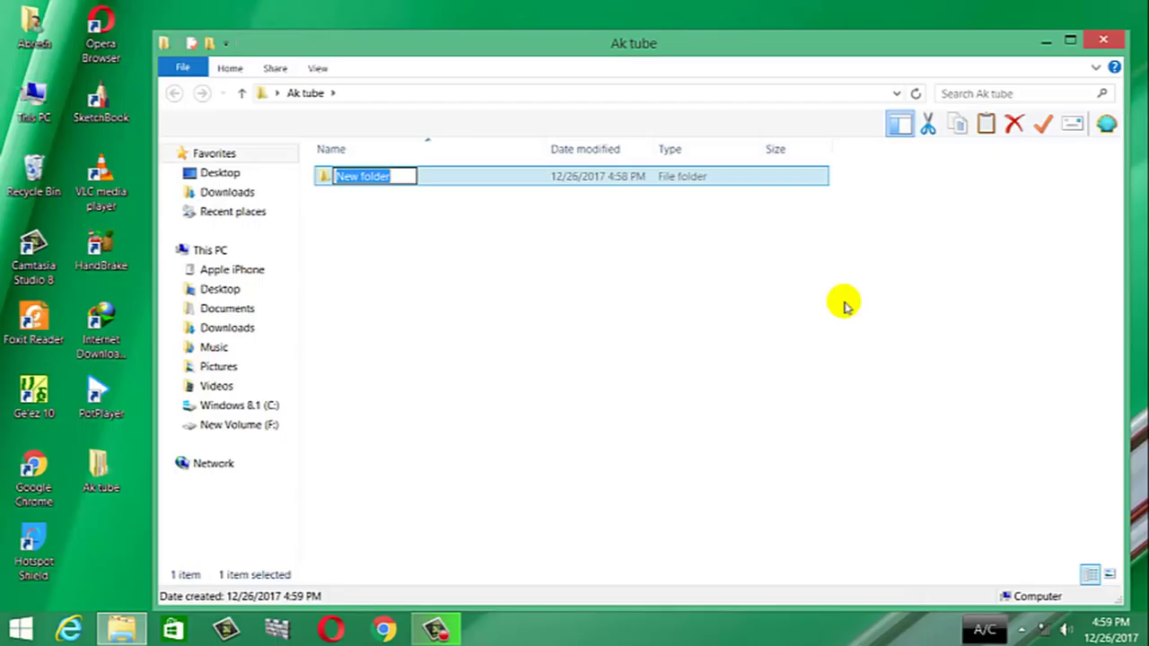
pyautogui.write('Ict')
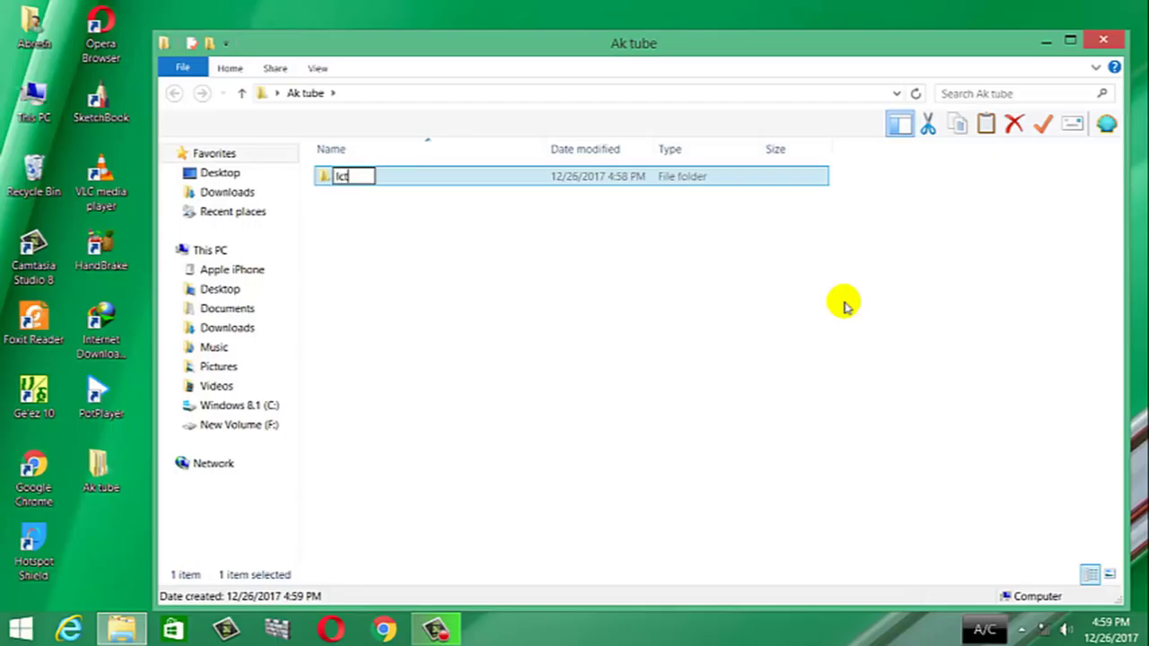
pyautogui.press('Return')
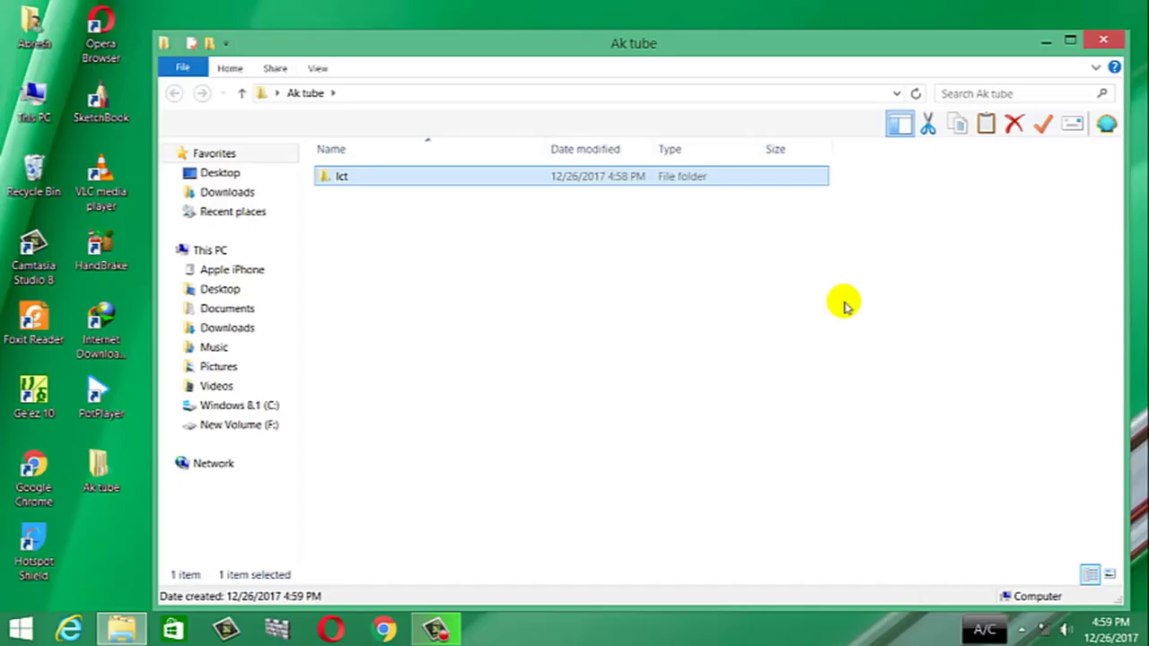
pyautogui.click(427, 305)
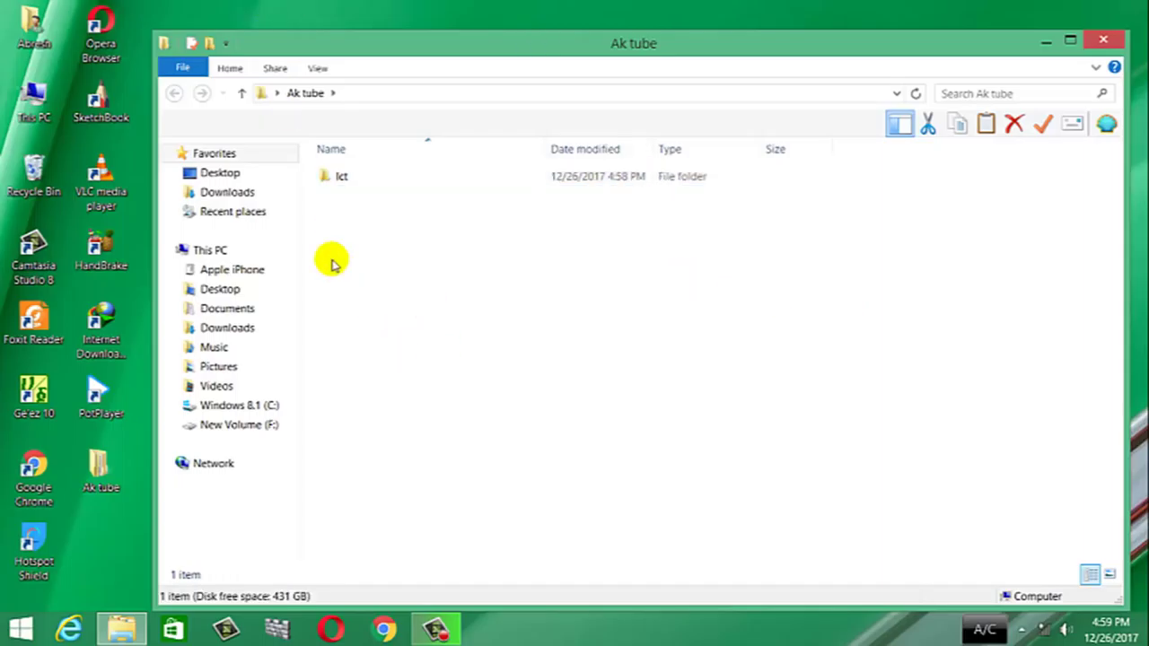
pyautogui.click(336, 184)
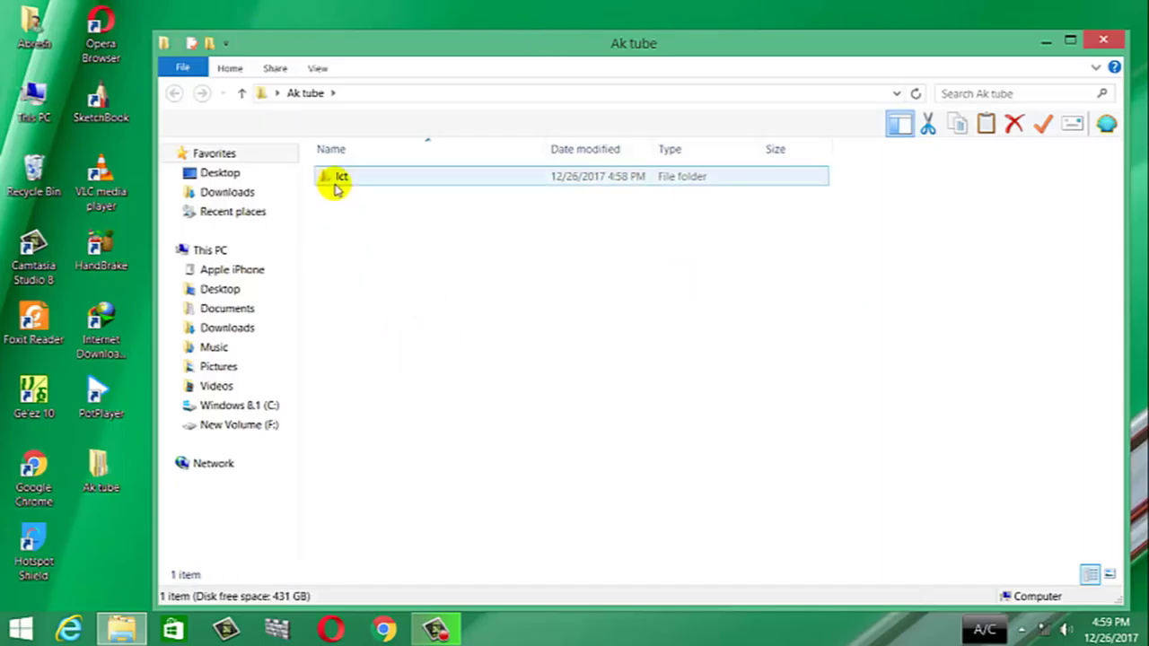
pyautogui.click(450, 233)
pyautogui.click(476, 239)
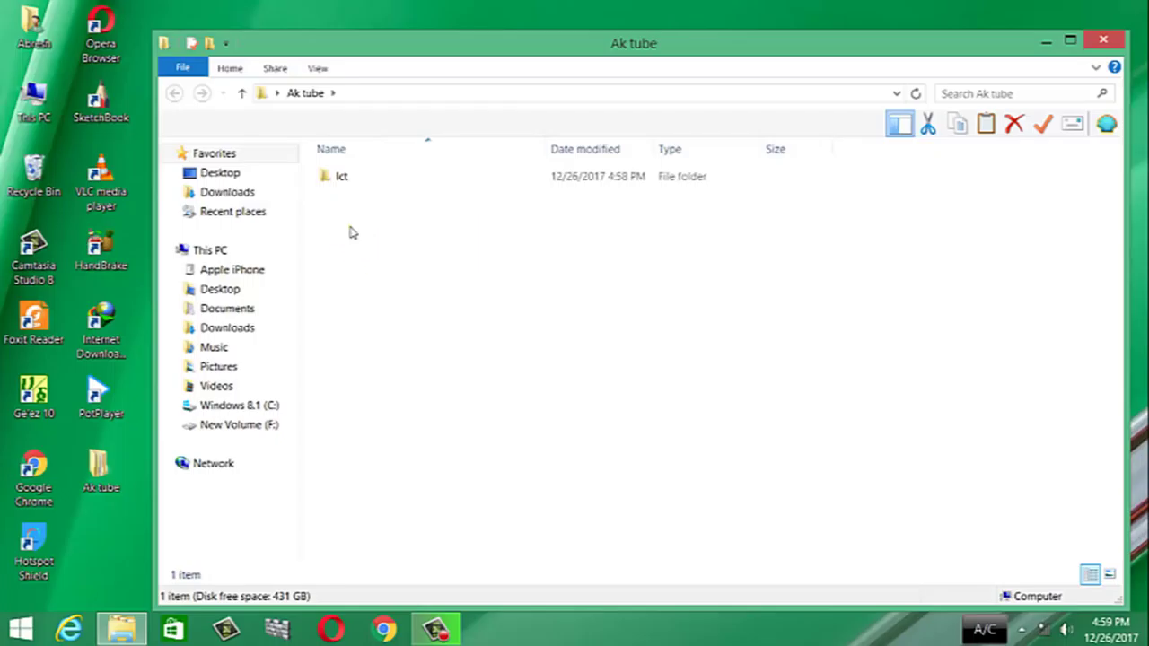
# Create a second subfolder named English inside the Ak tube folder
pyautogui.rightClick(351, 232)
pyautogui.moveTo(475, 425)
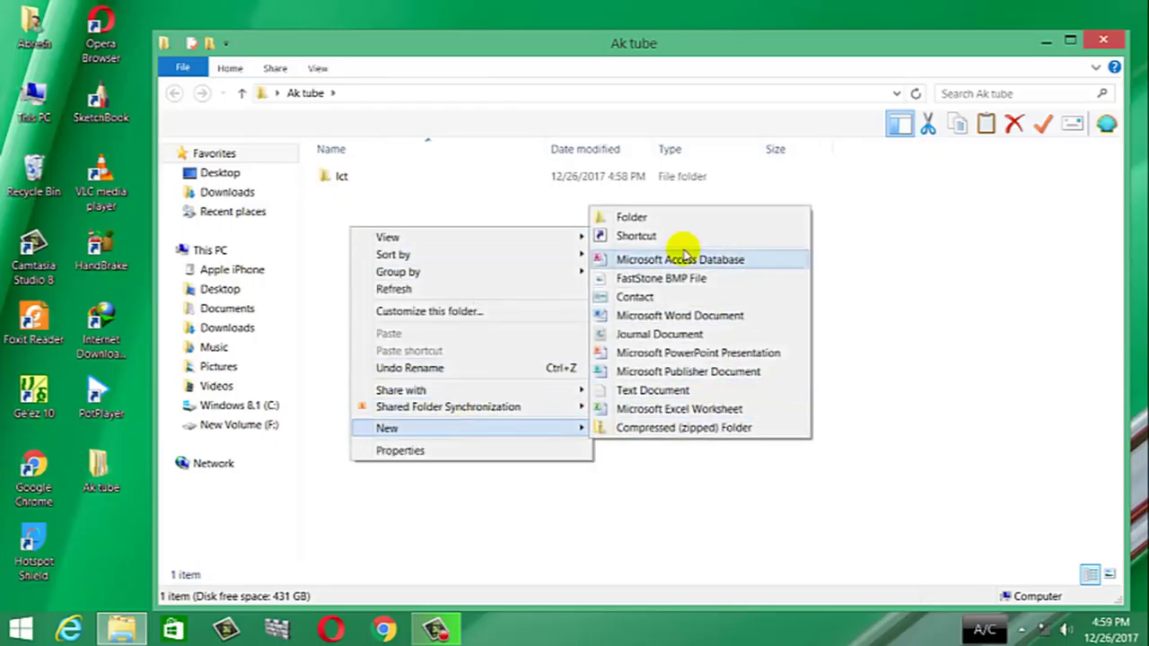
pyautogui.click(652, 217)
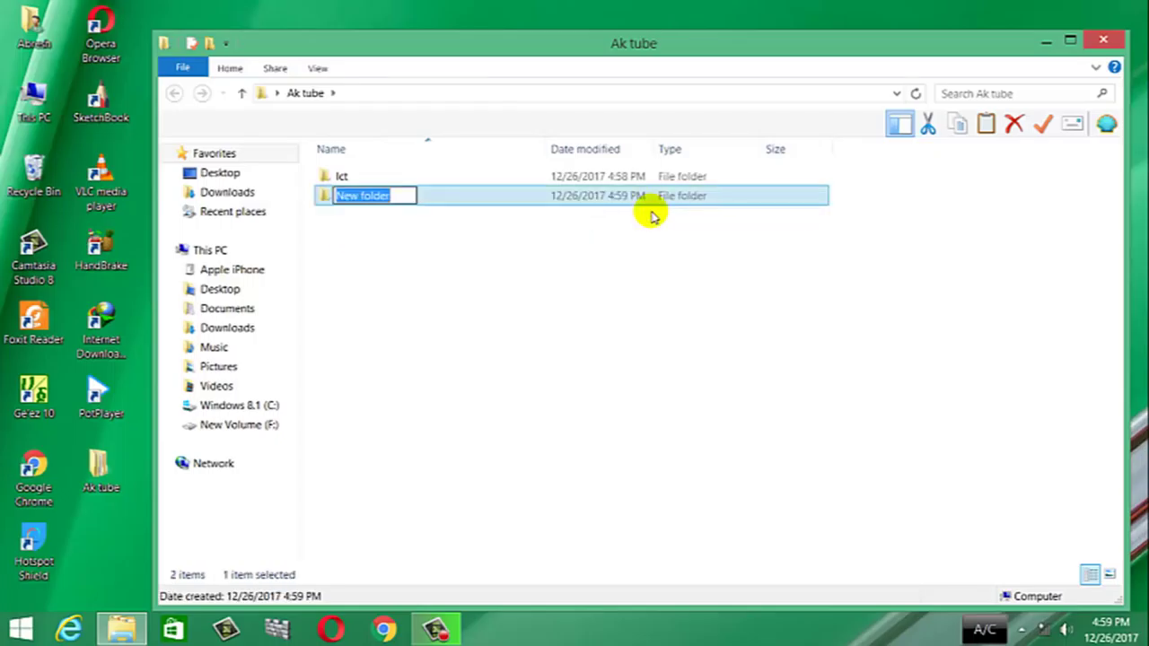
pyautogui.write('E')
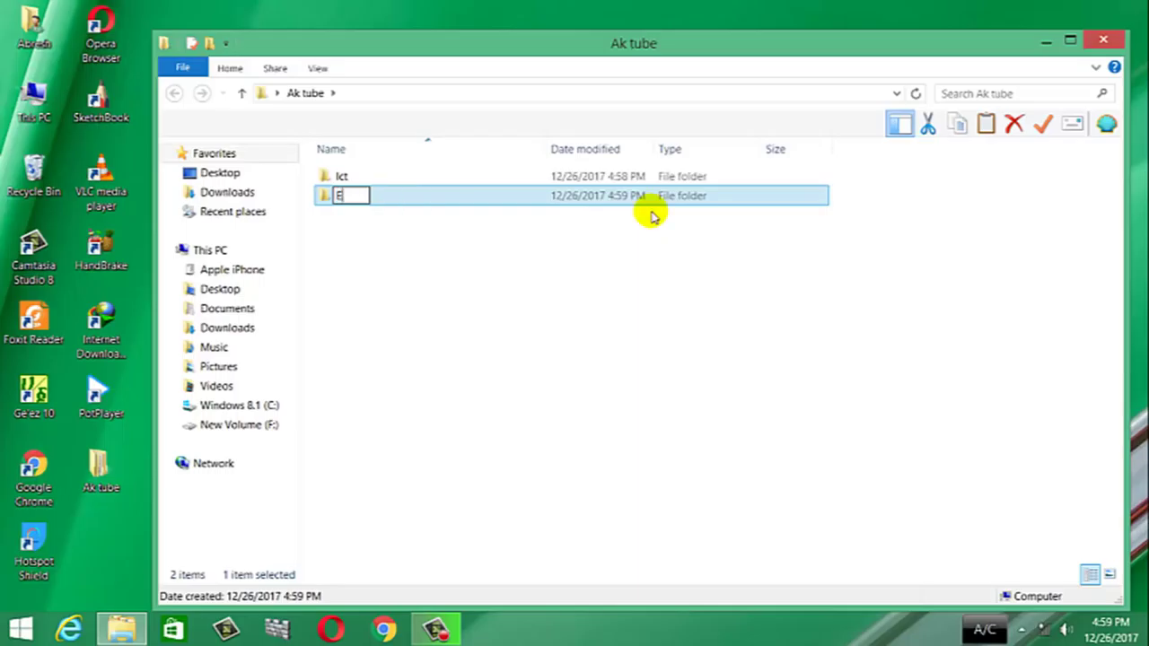
pyautogui.write('nglish')
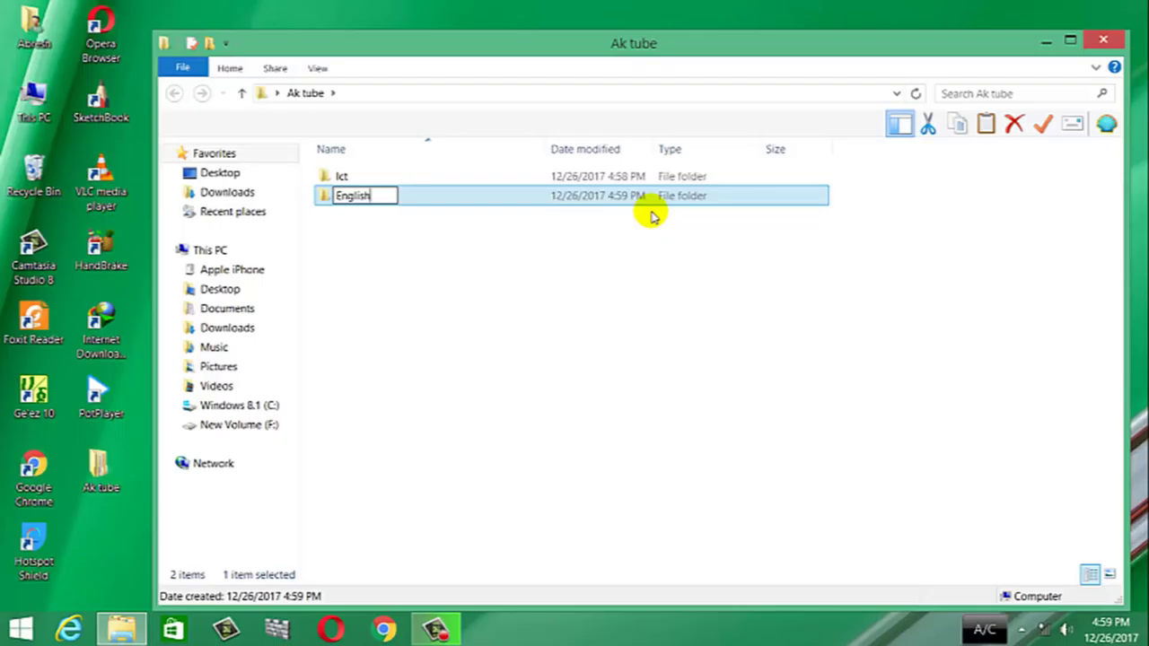
pyautogui.press('Return')
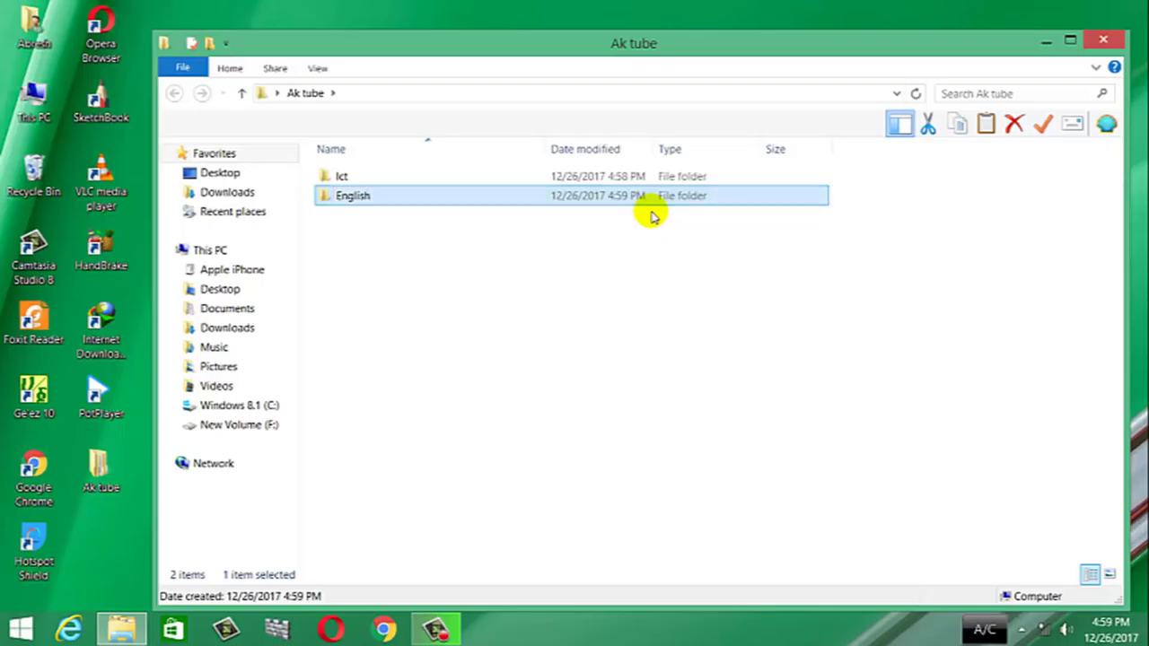
# Create a third subfolder named Maths inside the Ak tube folder and deselect it
pyautogui.rightClick(416, 225)
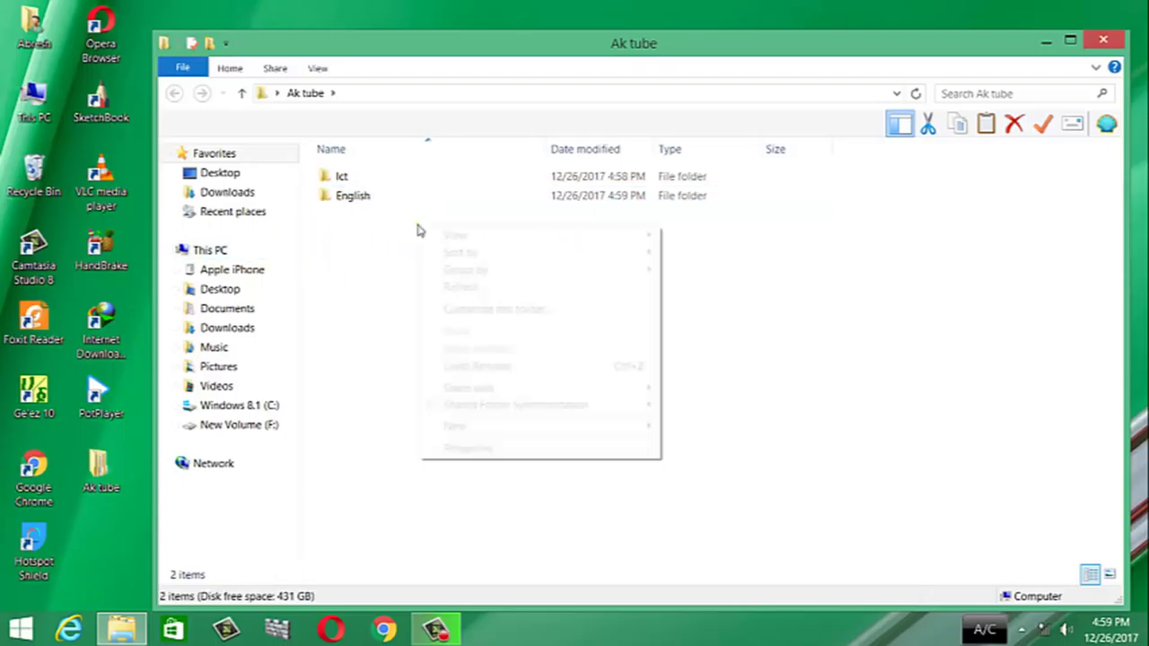
pyautogui.moveTo(592, 429)
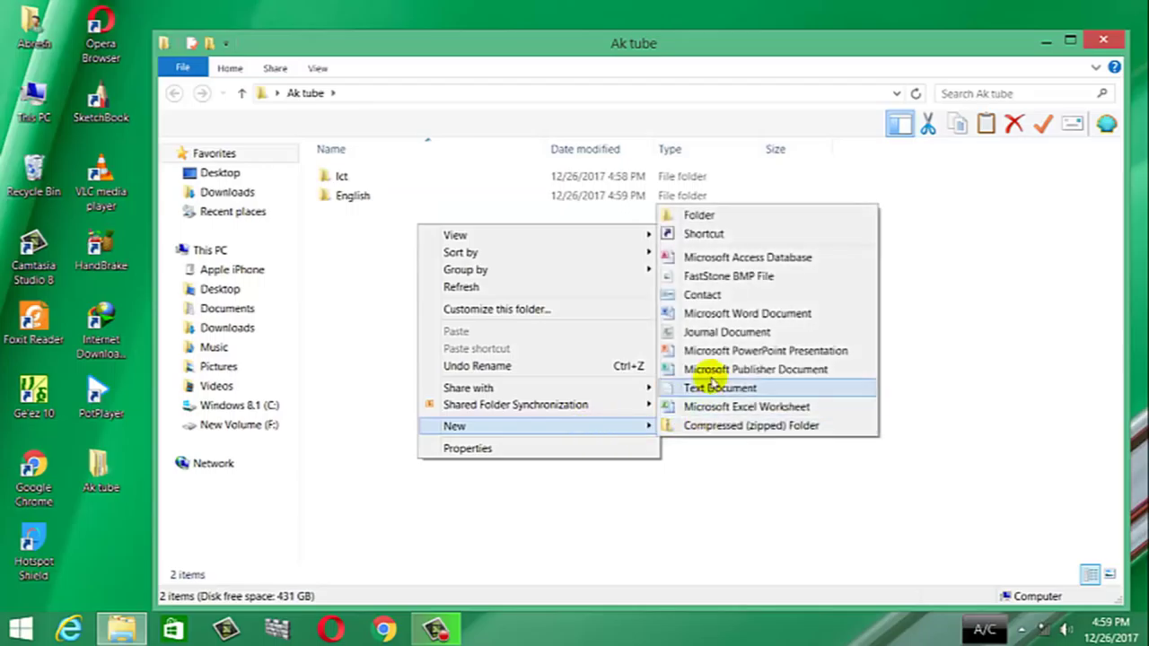
pyautogui.click(696, 217)
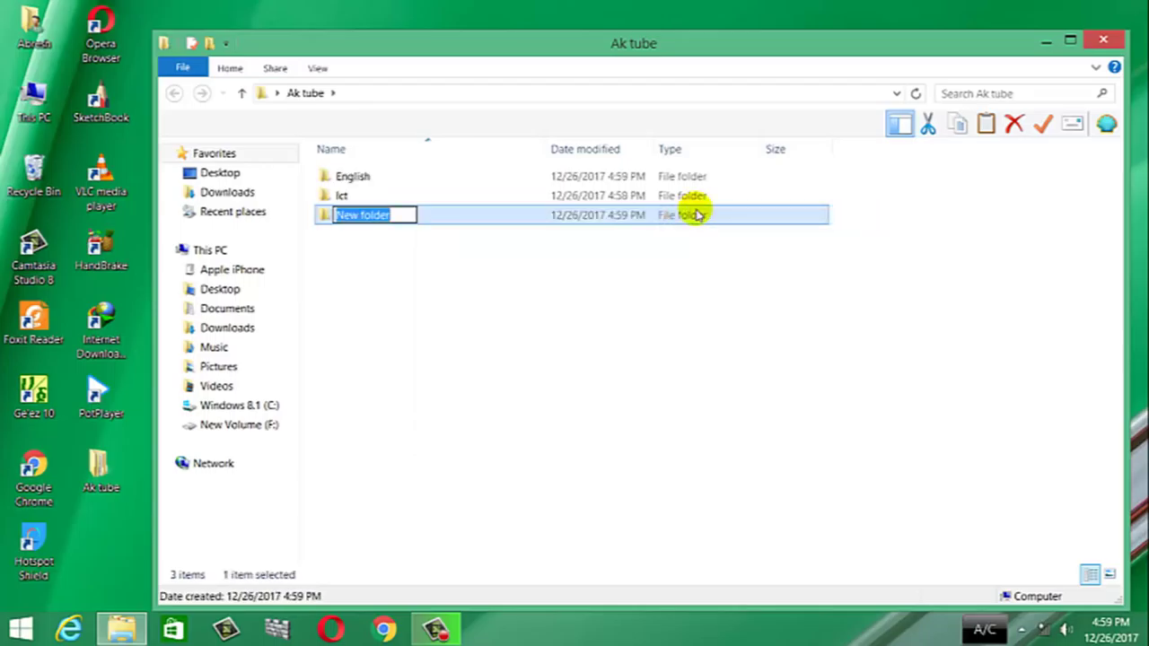
pyautogui.write('Ma')
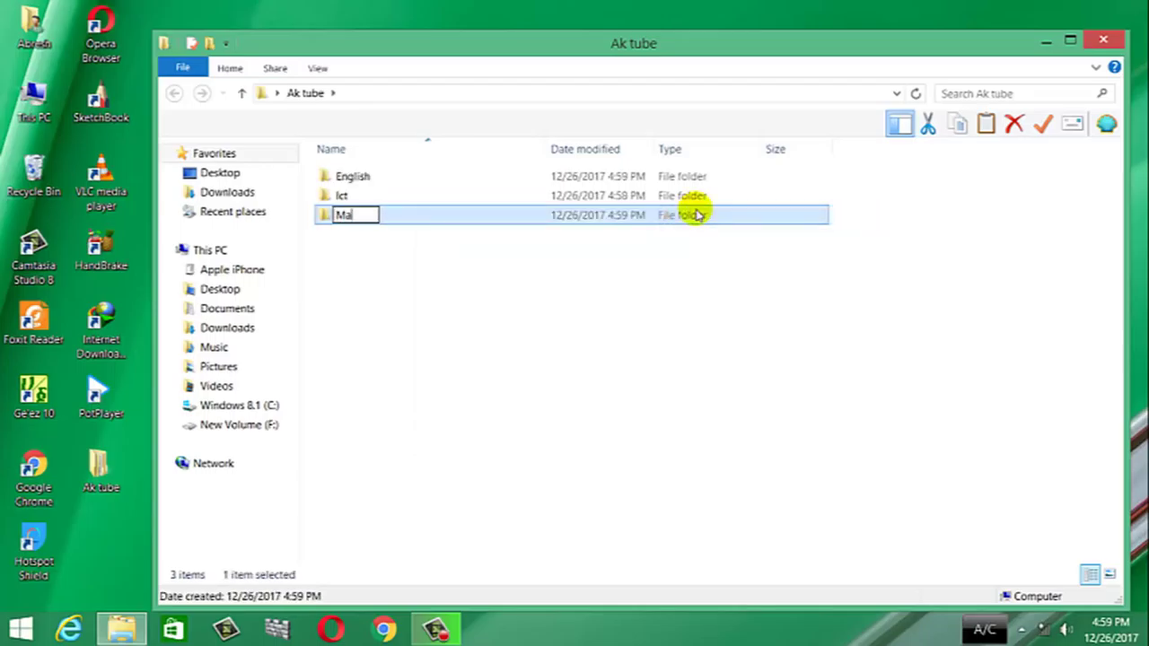
pyautogui.write('ths')
pyautogui.press('Return')
pyautogui.click(568, 300)
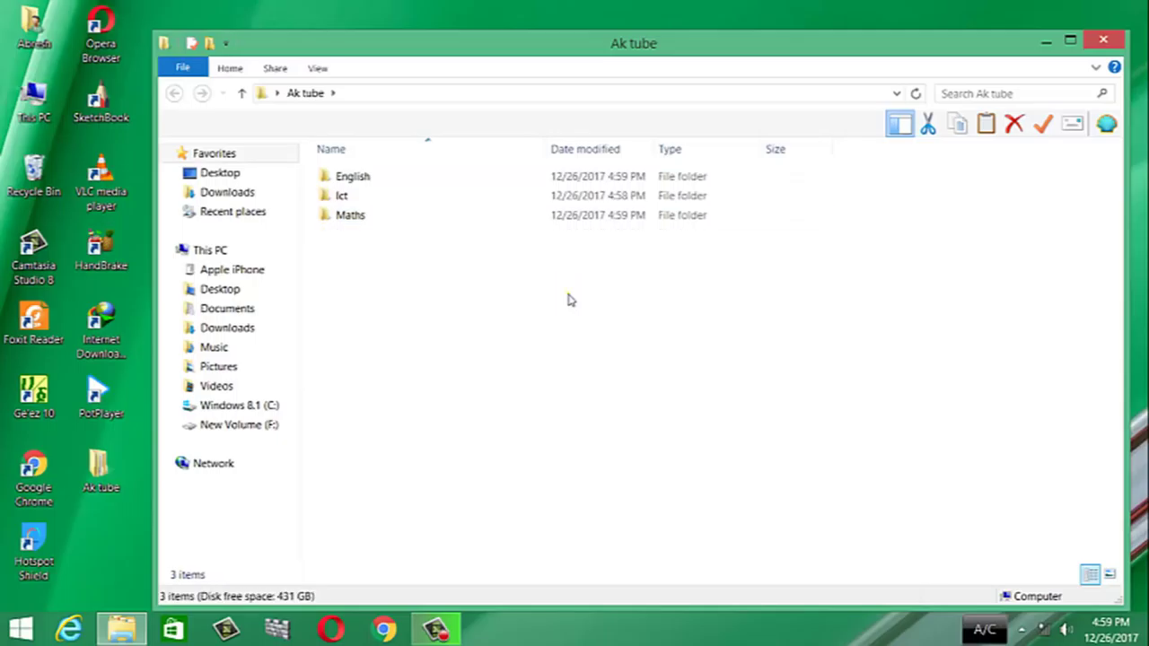
pyautogui.click(569, 300)
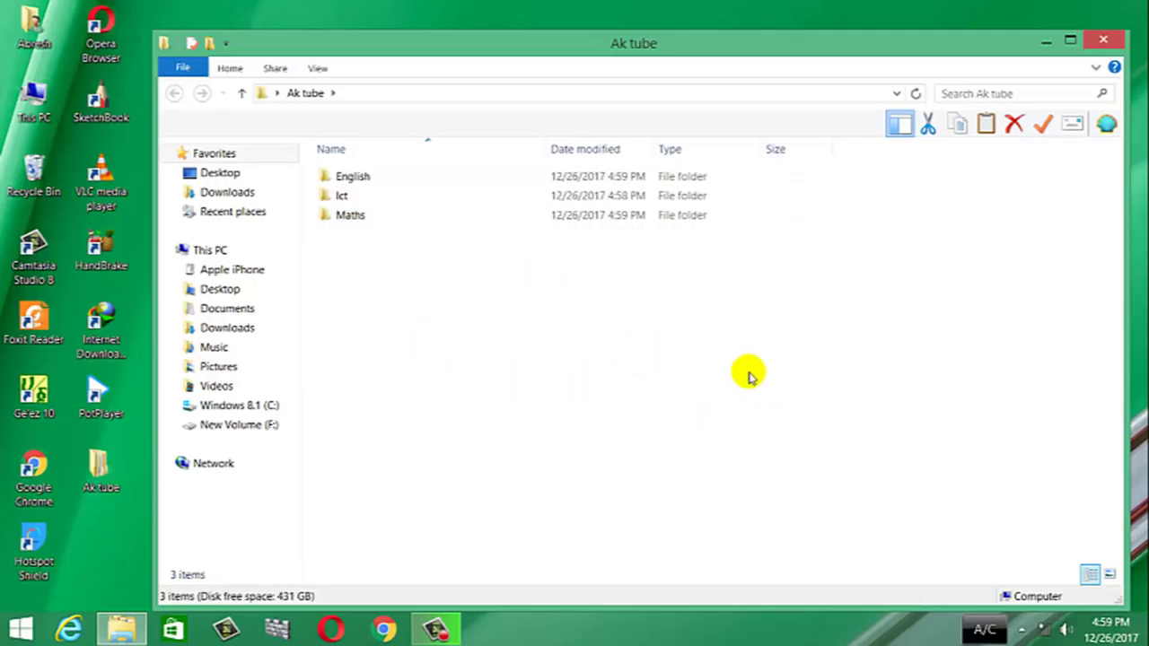
pyautogui.click(333, 178)
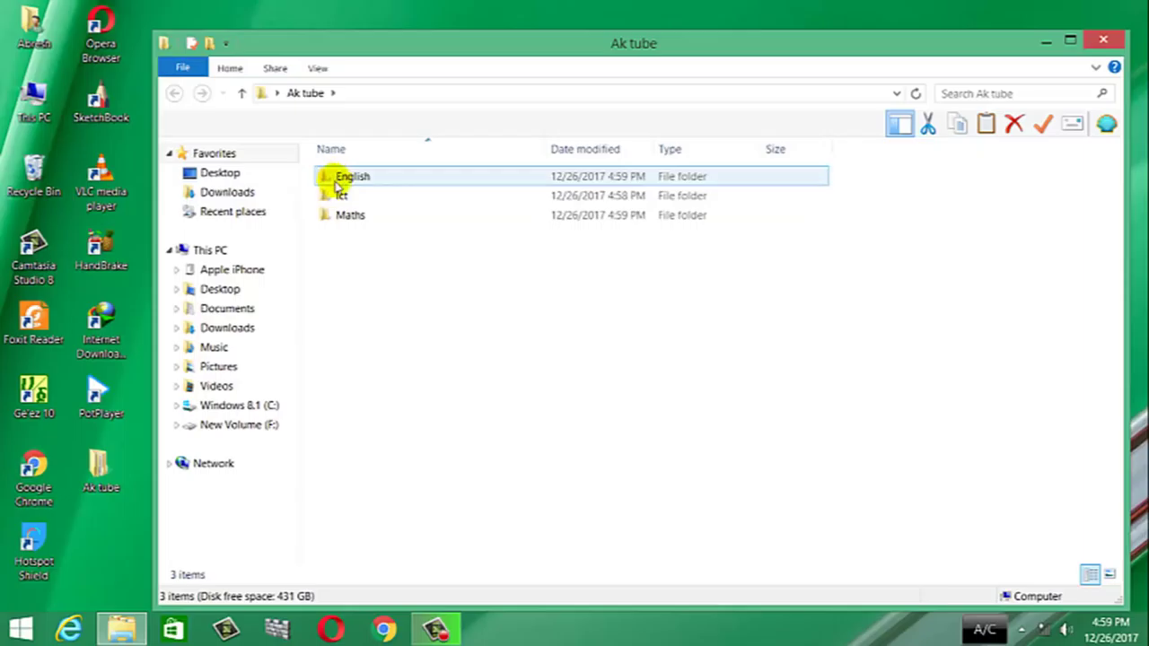
pyautogui.click(381, 194)
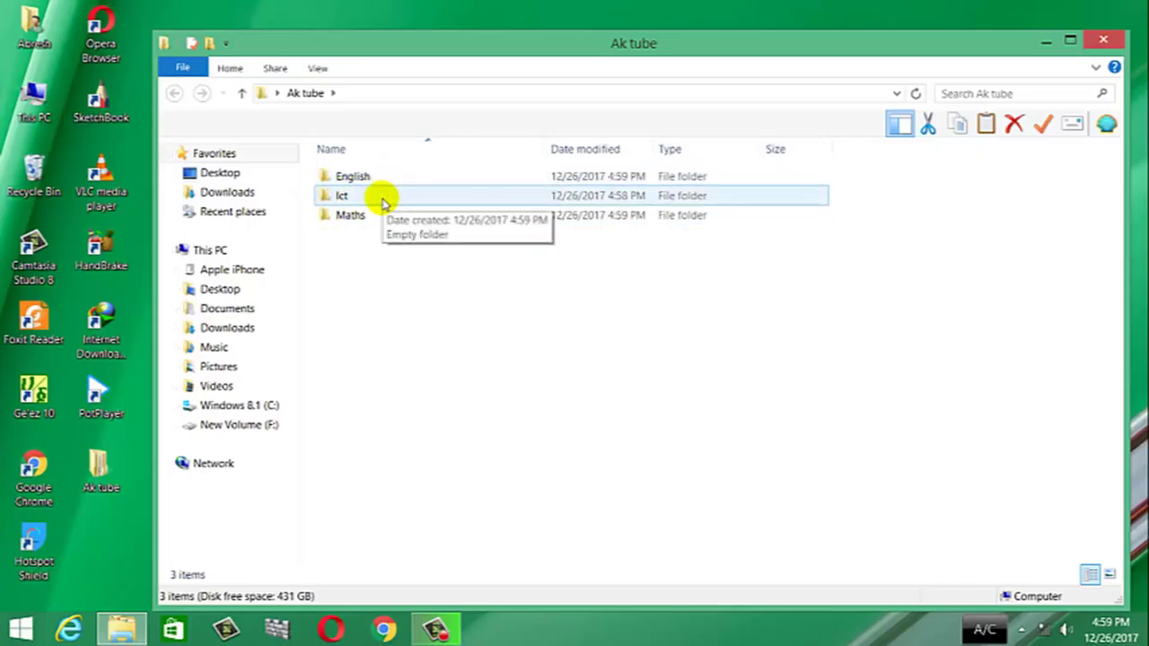
pyautogui.click(355, 216)
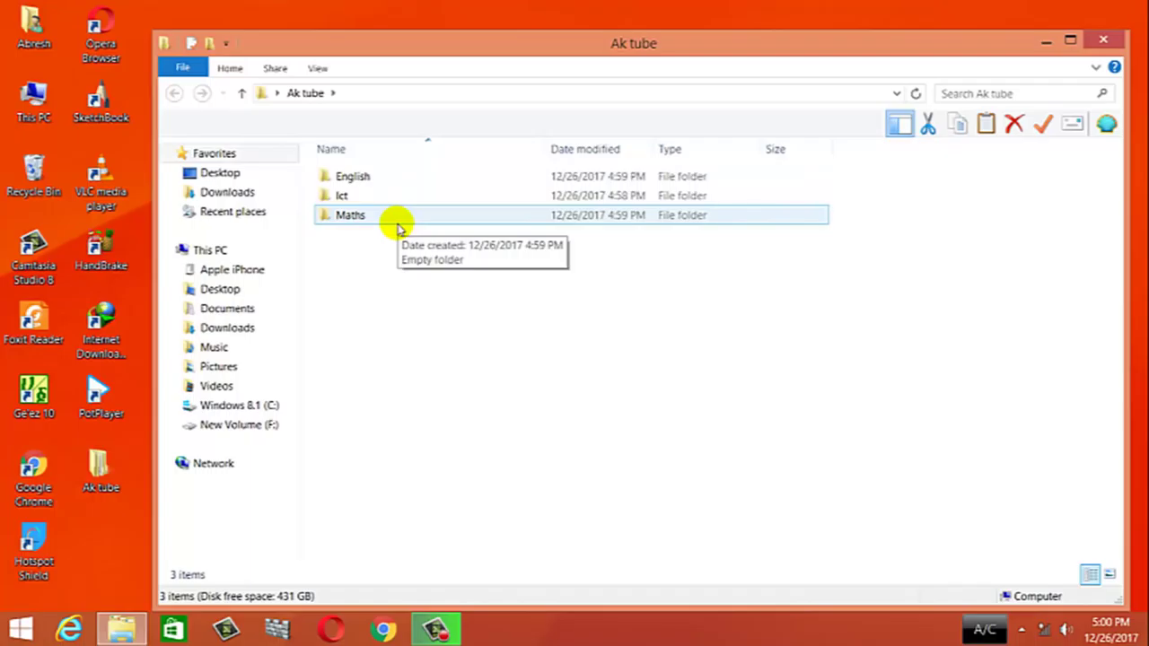
# Open the English subfolder to view its contents, and go back up through Ak tube to the Desktop folder
pyautogui.click(407, 178)
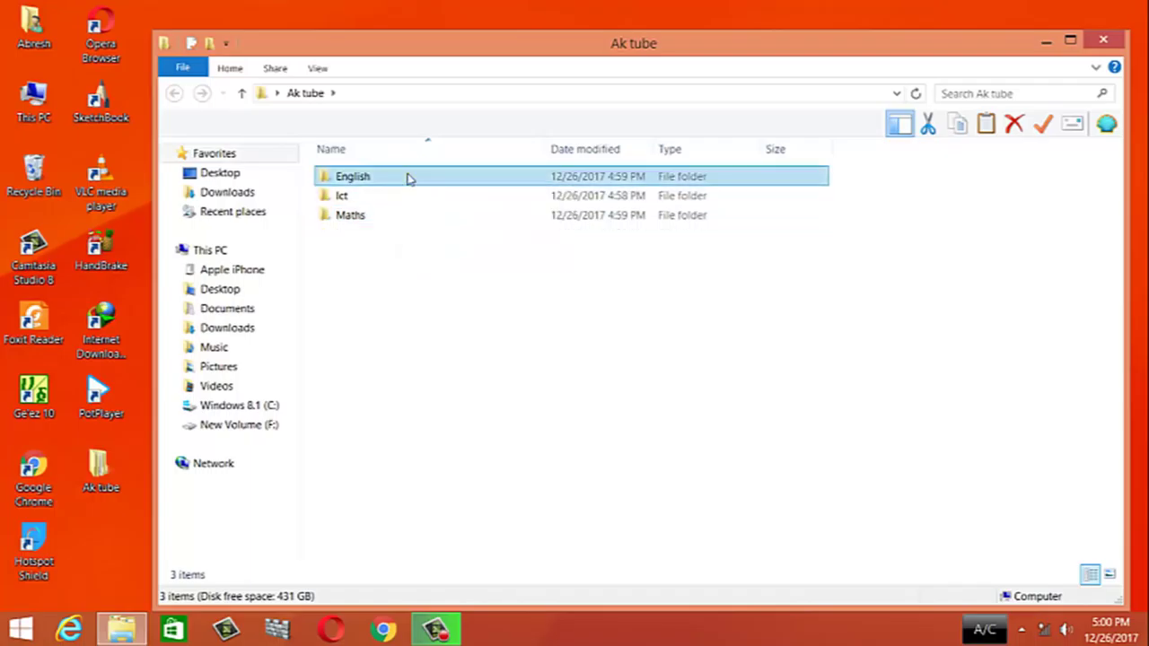
pyautogui.click(408, 181)
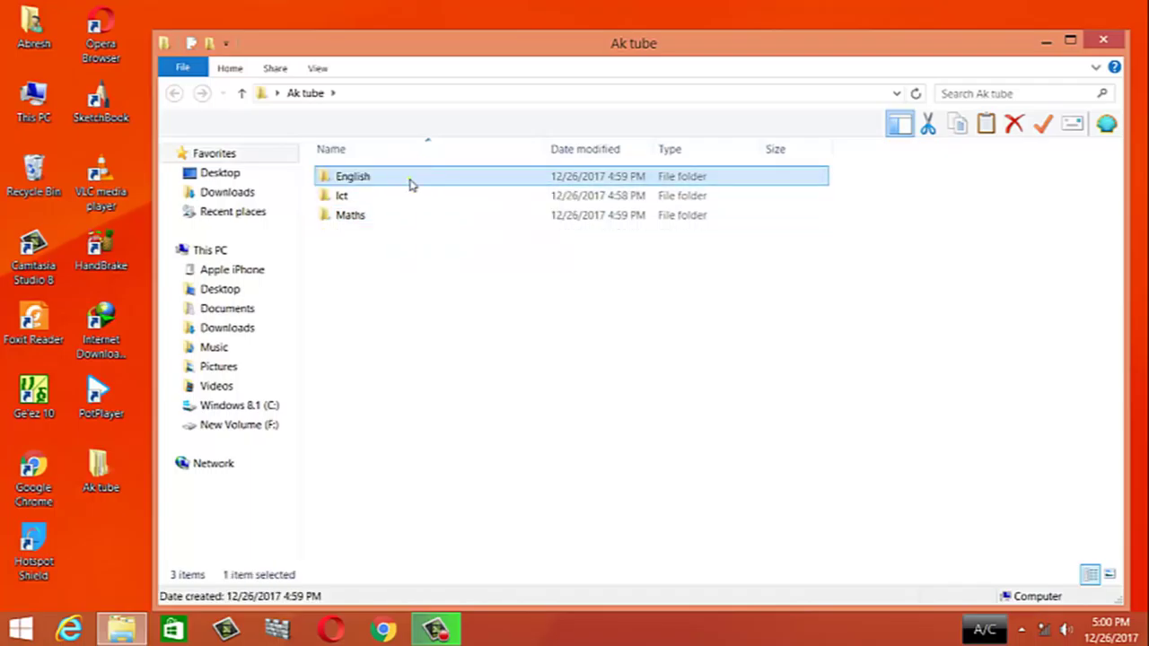
pyautogui.rightClick(346, 177)
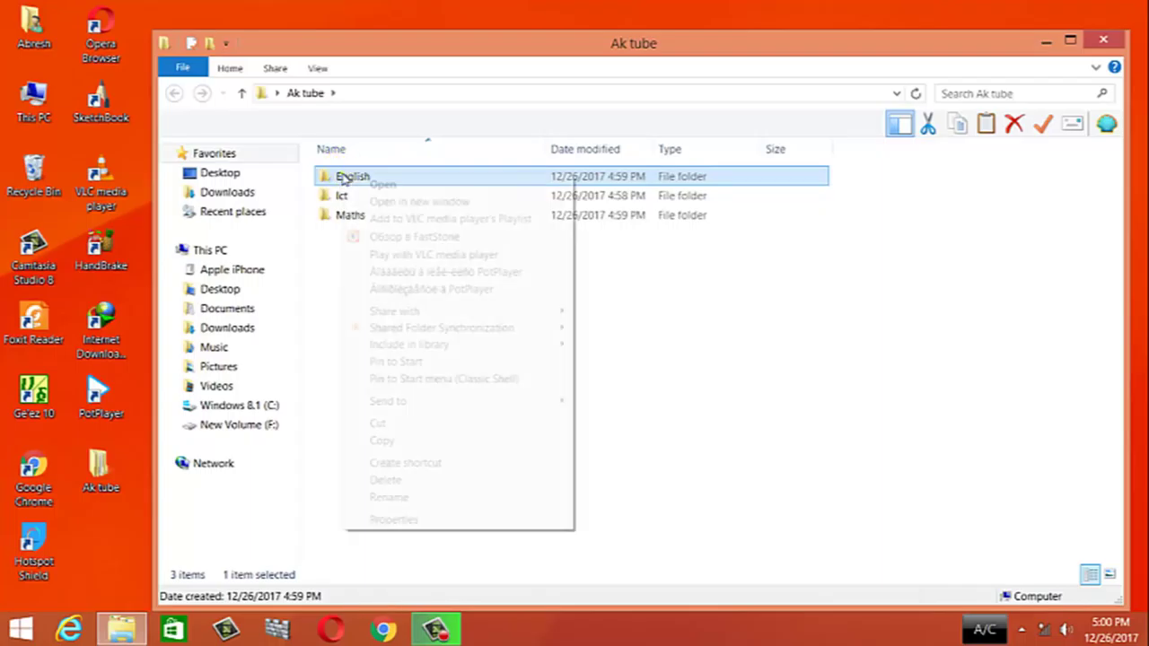
pyautogui.click(404, 186)
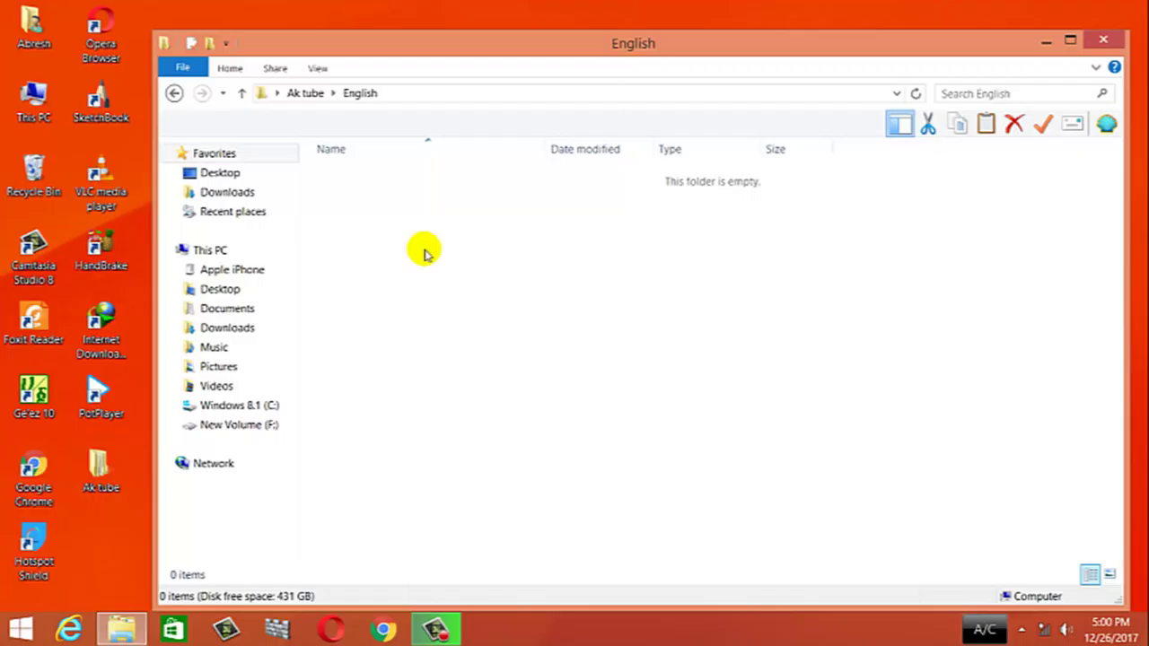
pyautogui.click(242, 94)
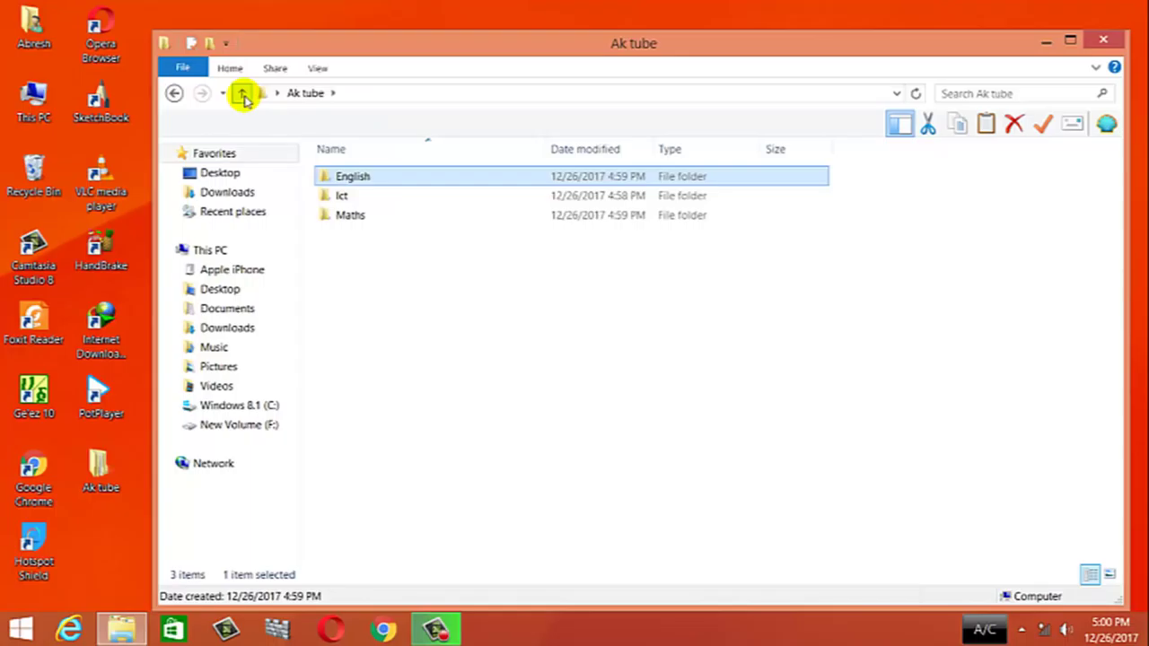
pyautogui.click(243, 94)
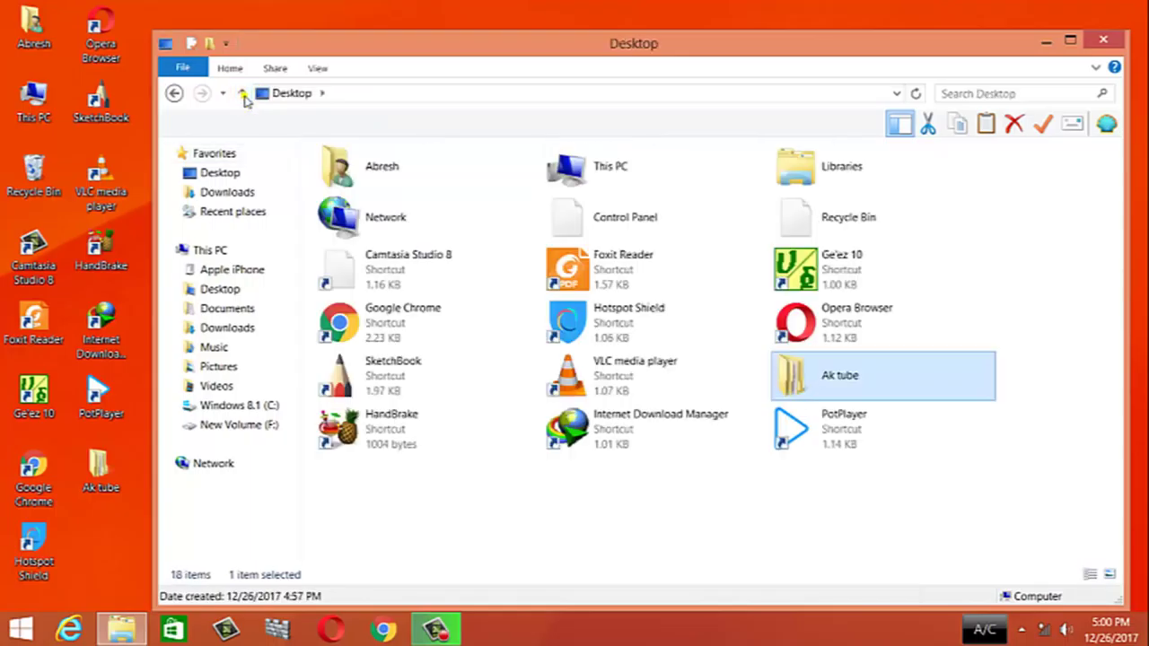
# Close the Desktop folder window and refresh the desktop
pyautogui.click(1103, 41)
pyautogui.rightClick(335, 185)
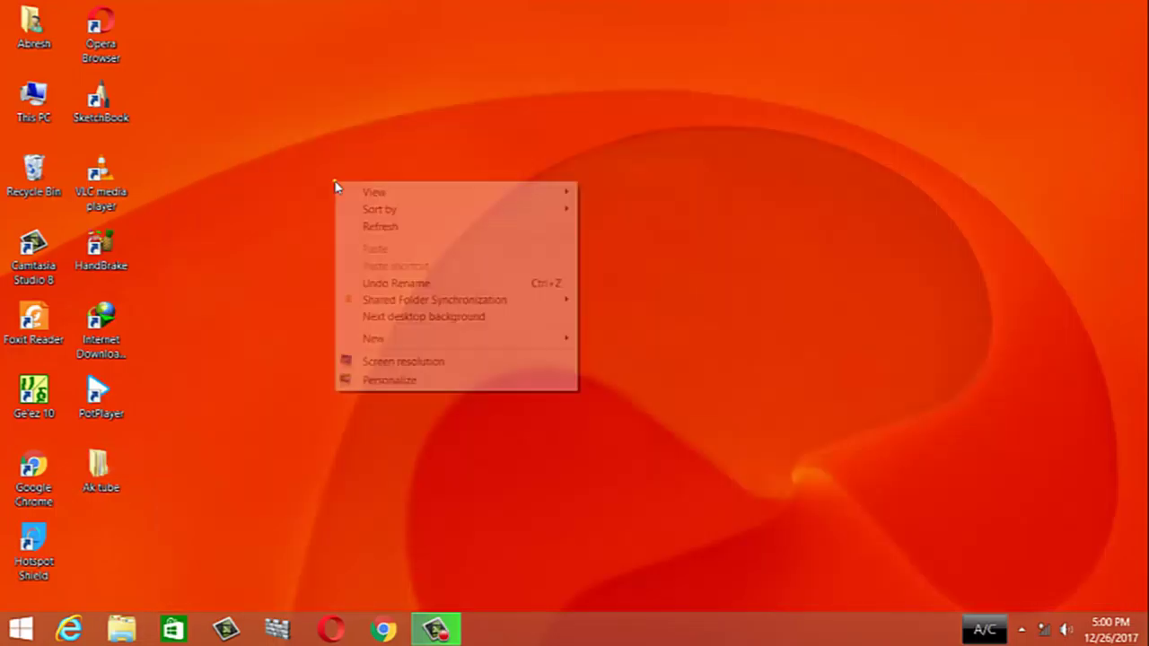
pyautogui.click(401, 227)
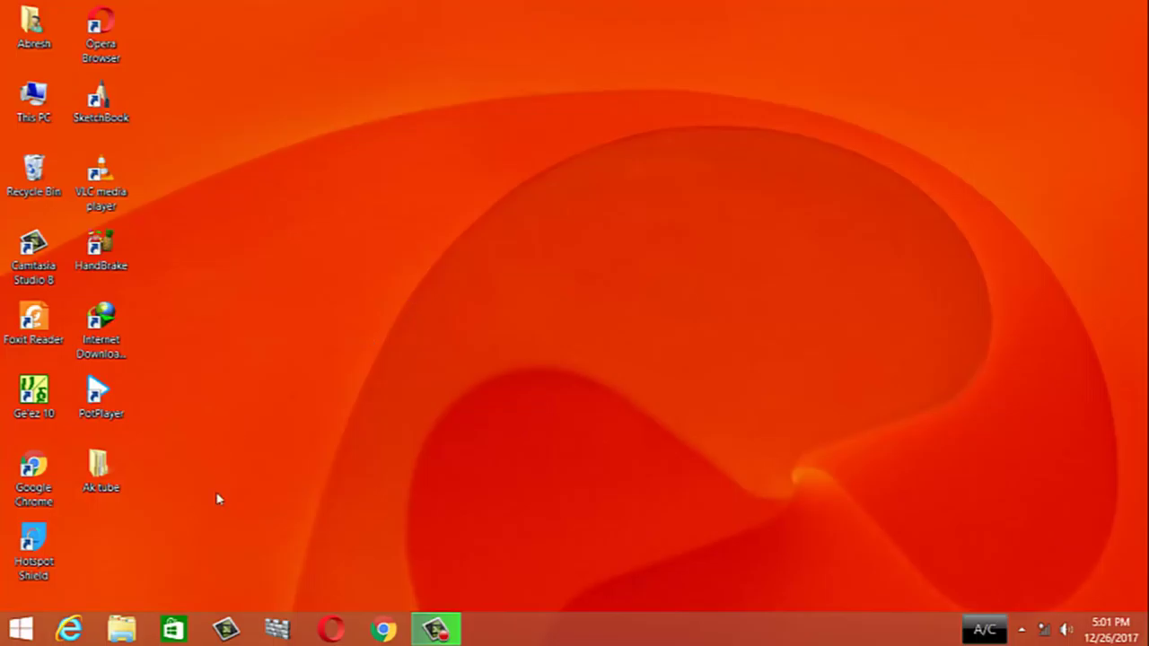
# Copy the Ak tube folder and paste the duplicate onto the desktop
pyautogui.rightClick(100, 474)
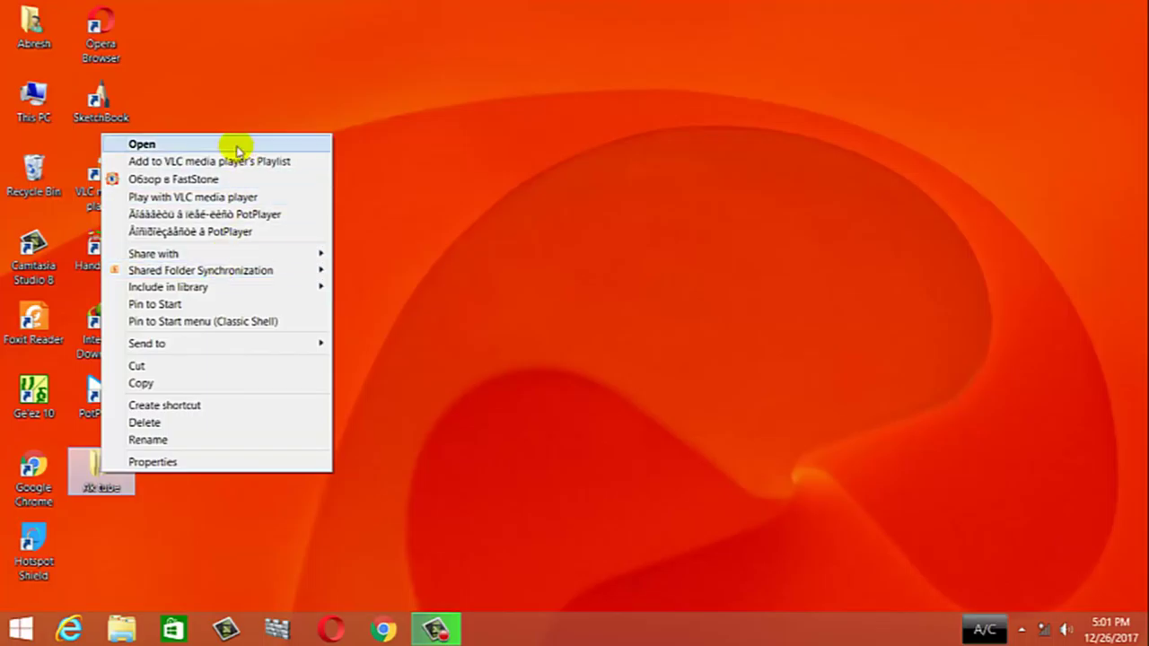
pyautogui.moveTo(178, 346)
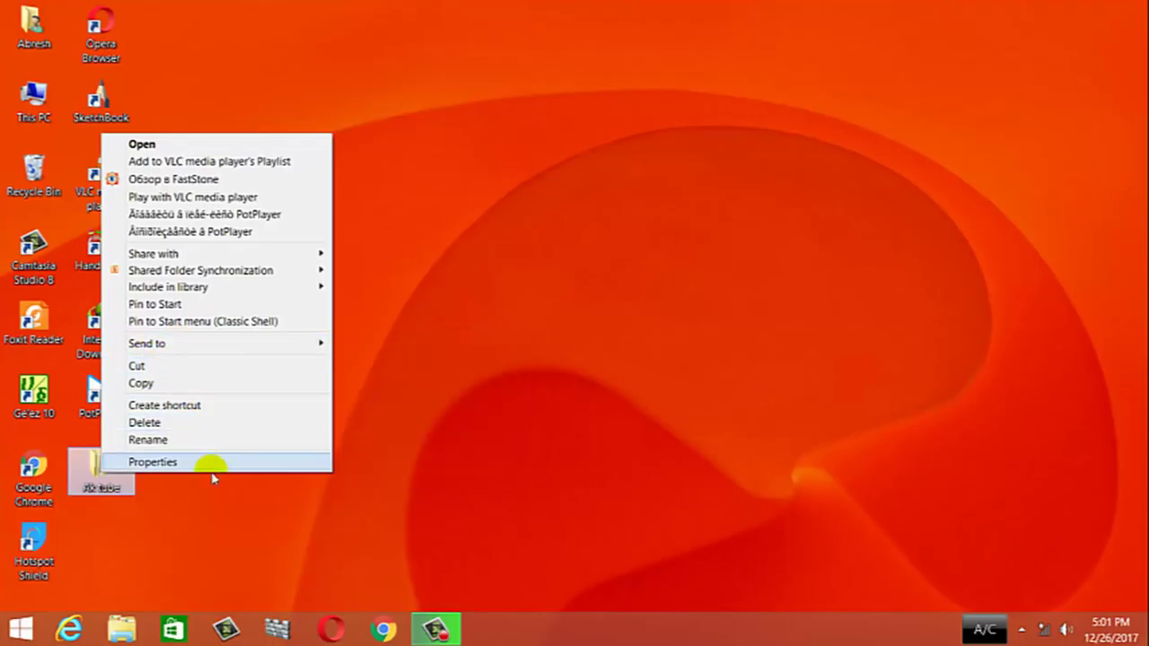
pyautogui.moveTo(223, 343)
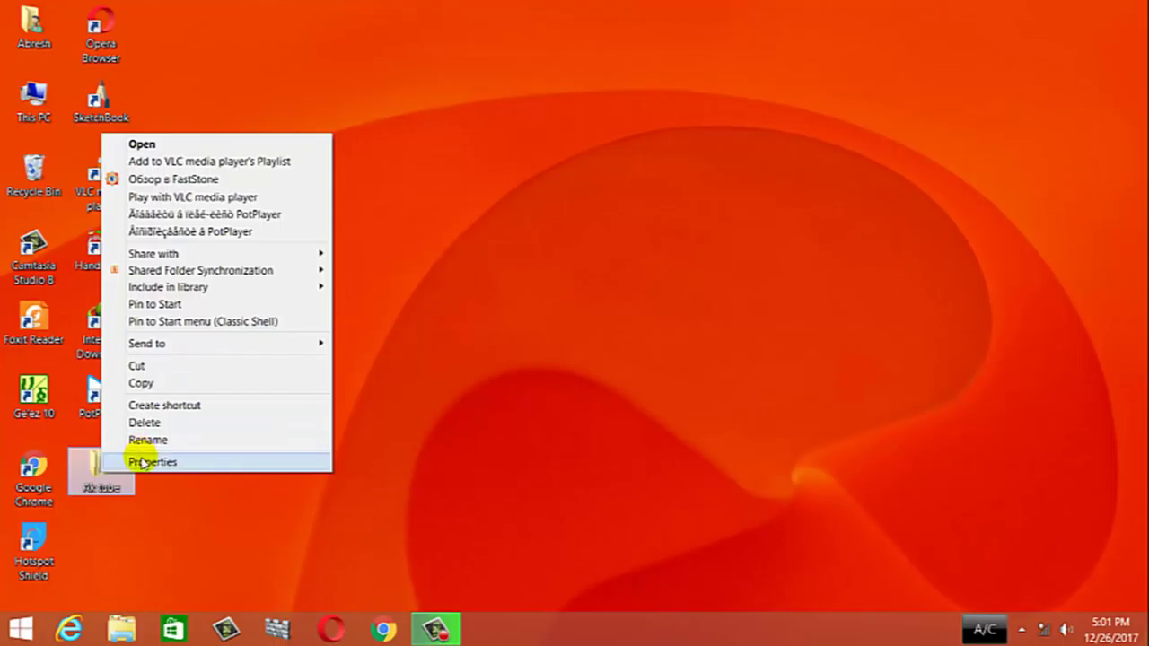
pyautogui.click(152, 391)
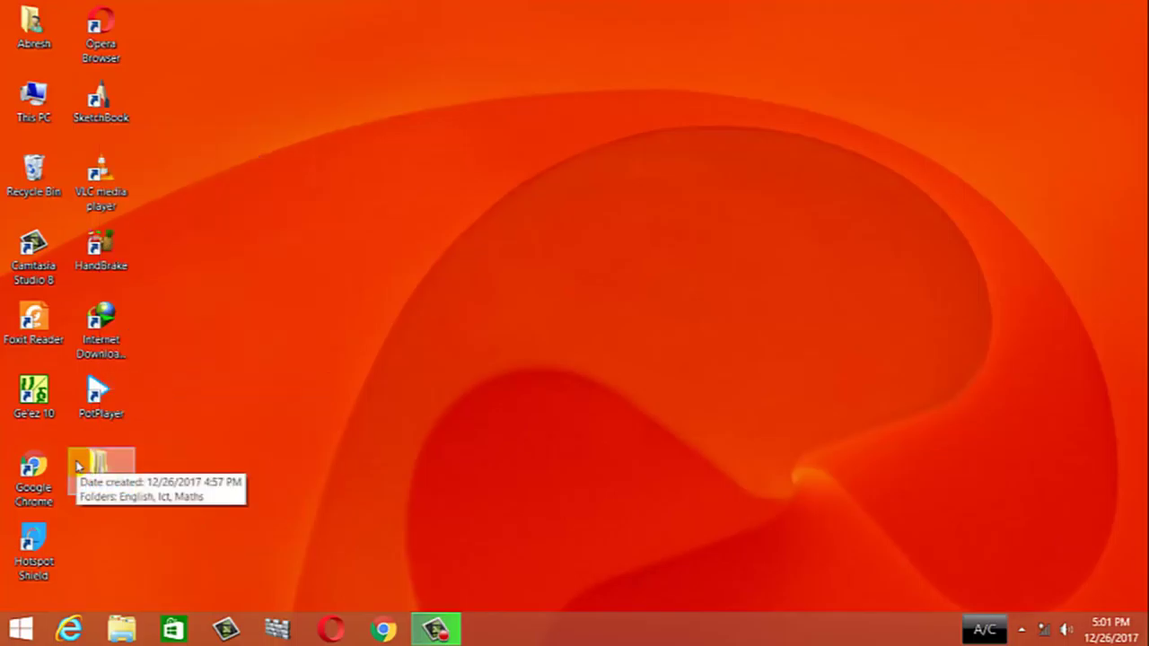
pyautogui.rightClick(517, 18)
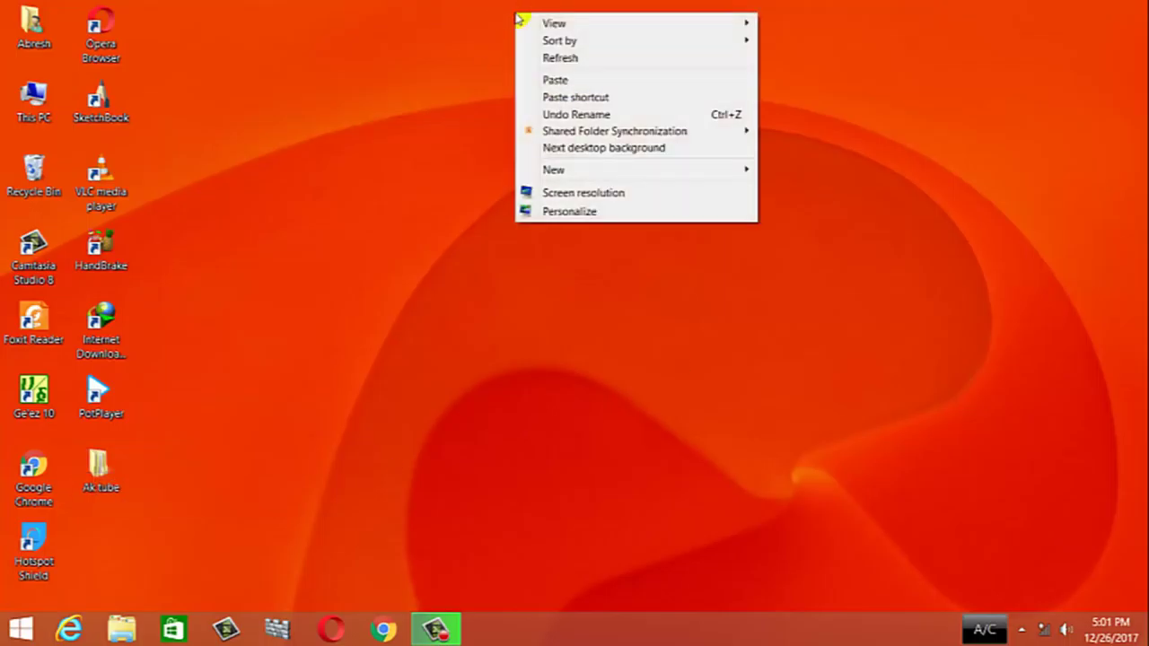
pyautogui.click(563, 87)
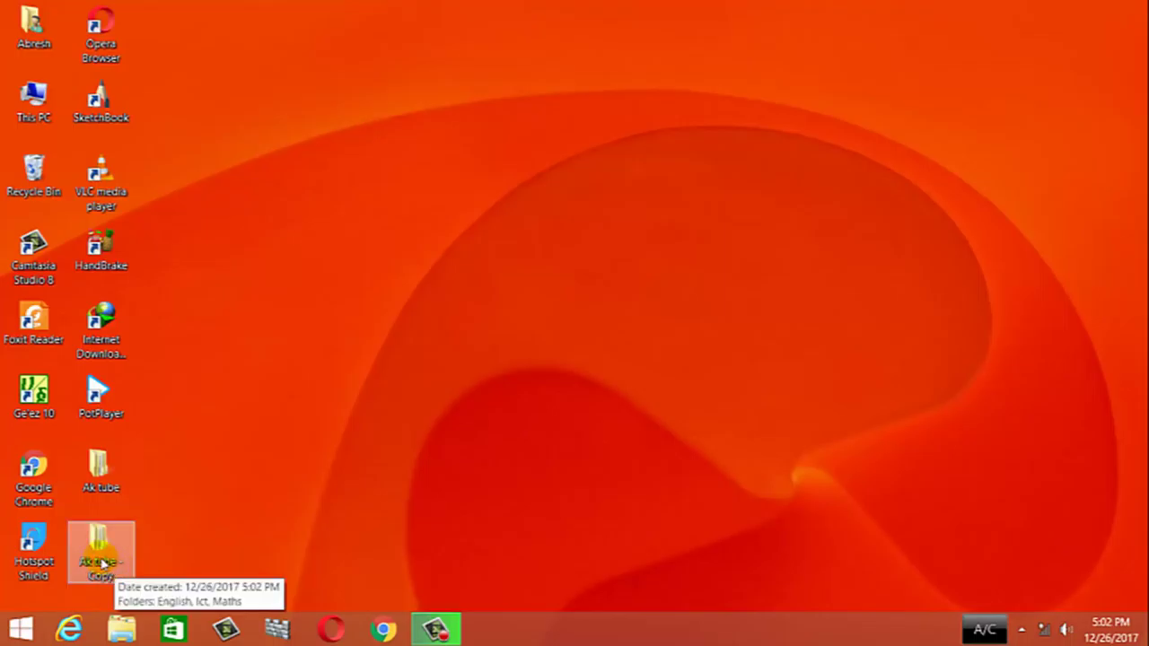
pyautogui.rightClick(99, 472)
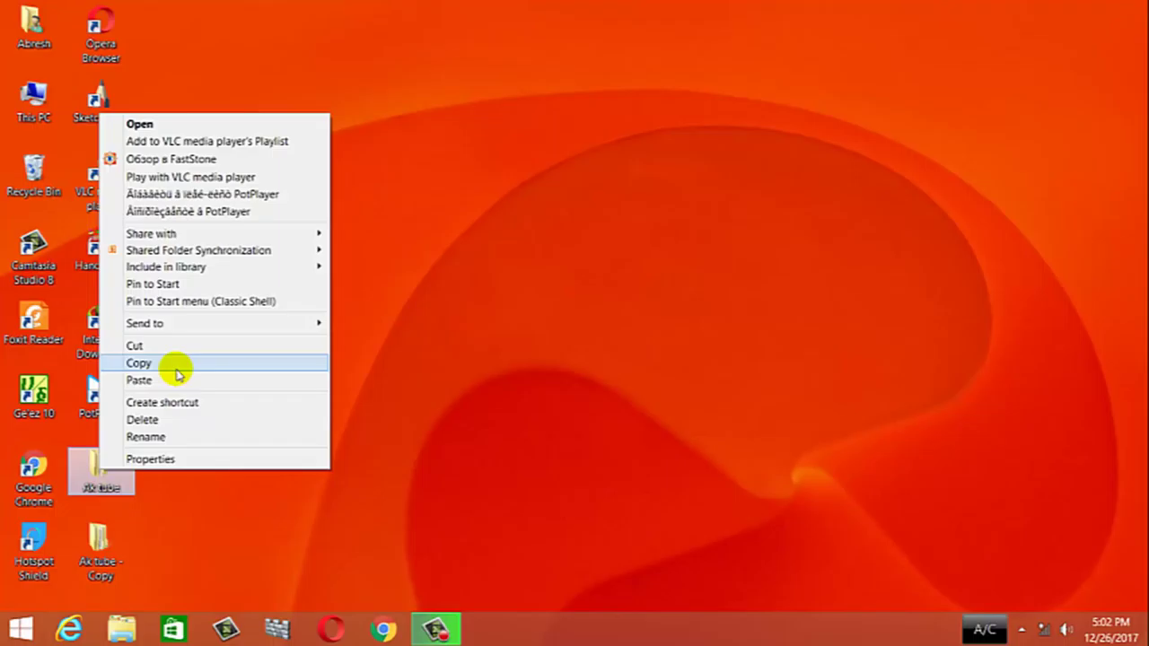
pyautogui.click(175, 556)
pyautogui.rightClick(420, 189)
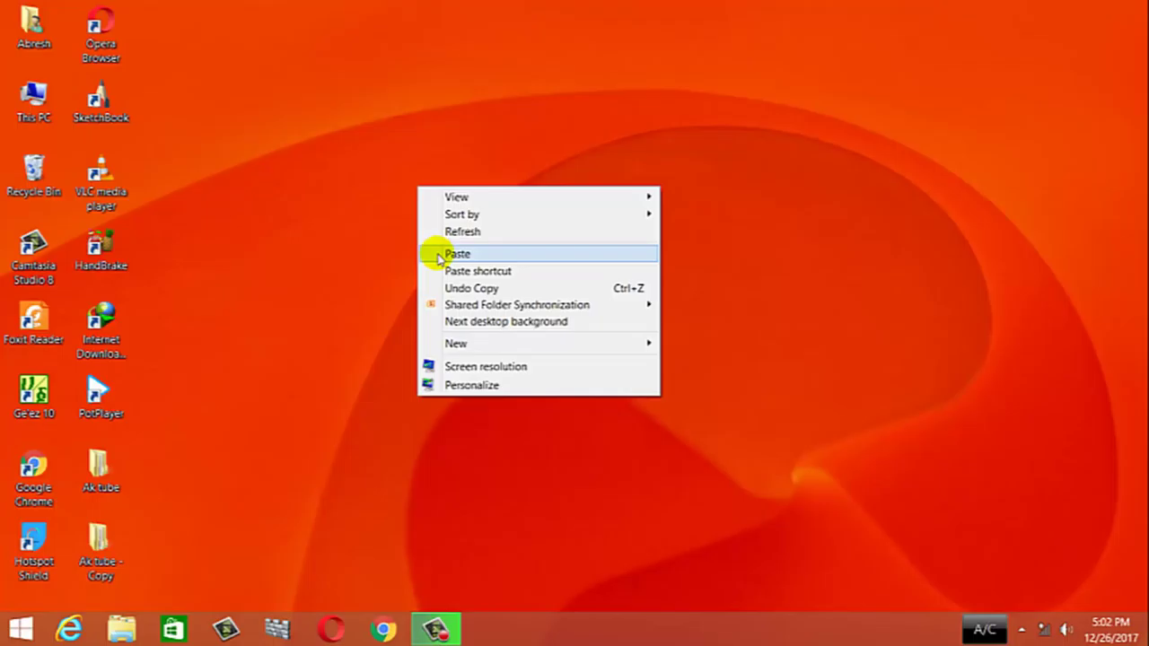
pyautogui.click(342, 347)
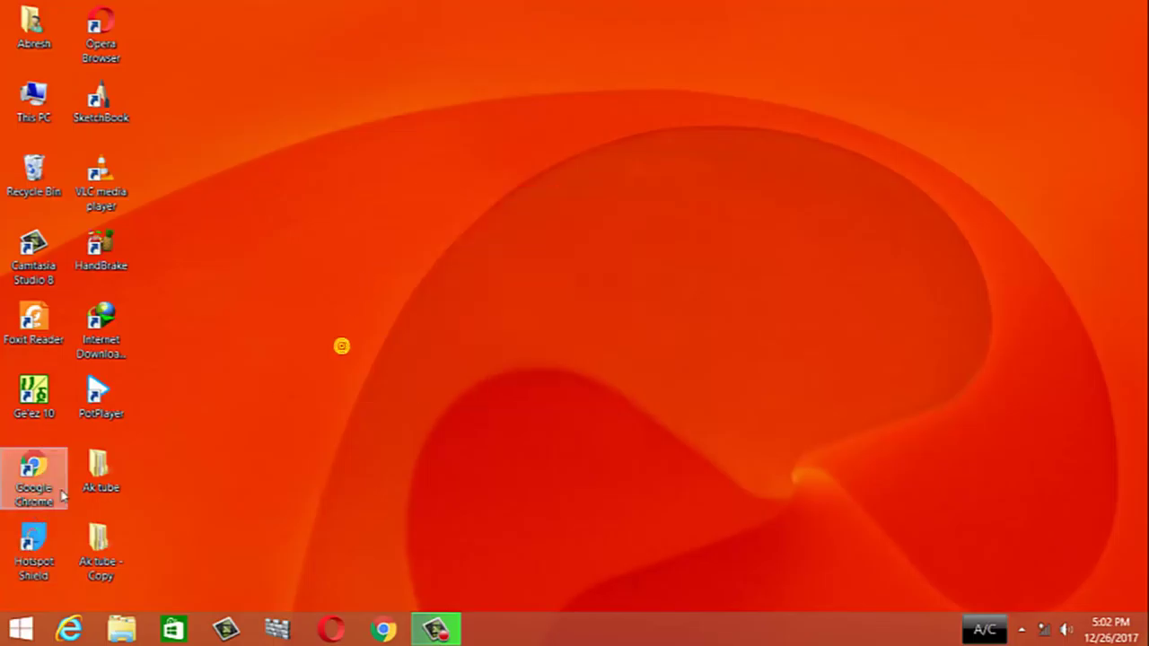
# Cut the original Ak tube folder and paste it back onto the desktop
pyautogui.rightClick(109, 479)
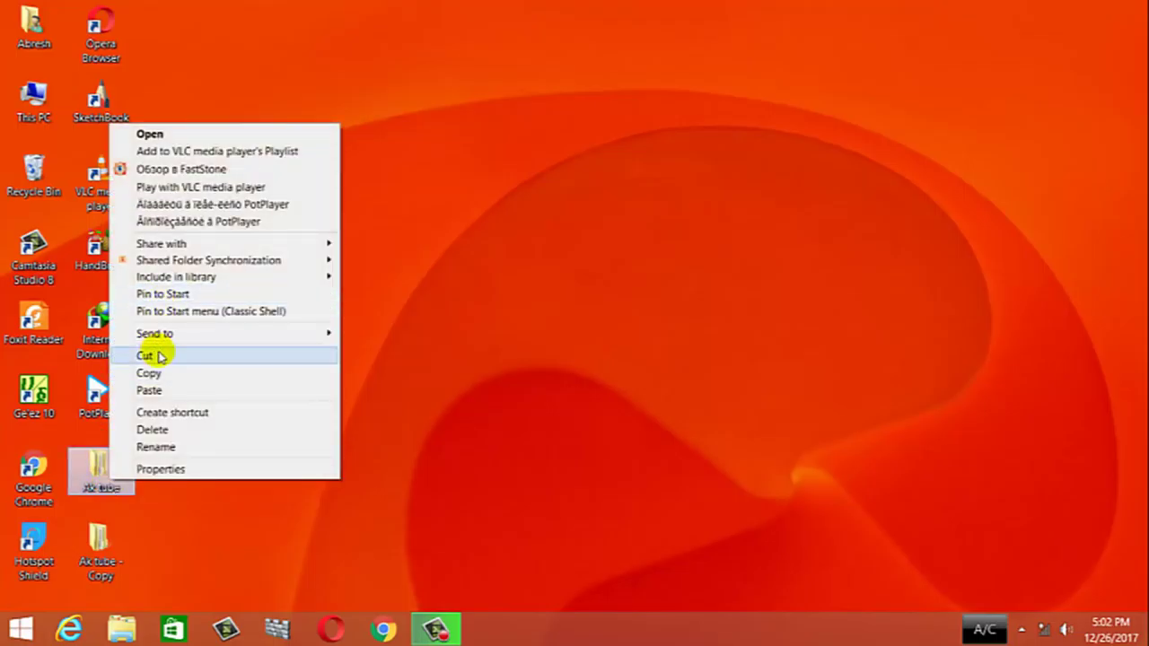
pyautogui.click(158, 357)
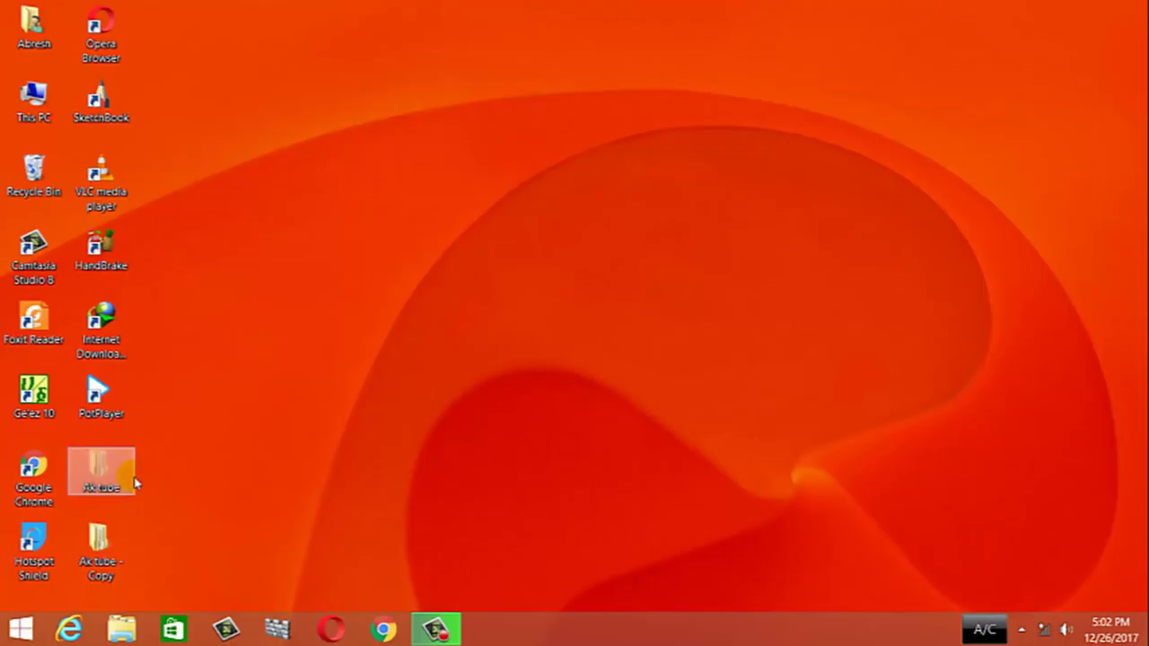
pyautogui.press('Escape')
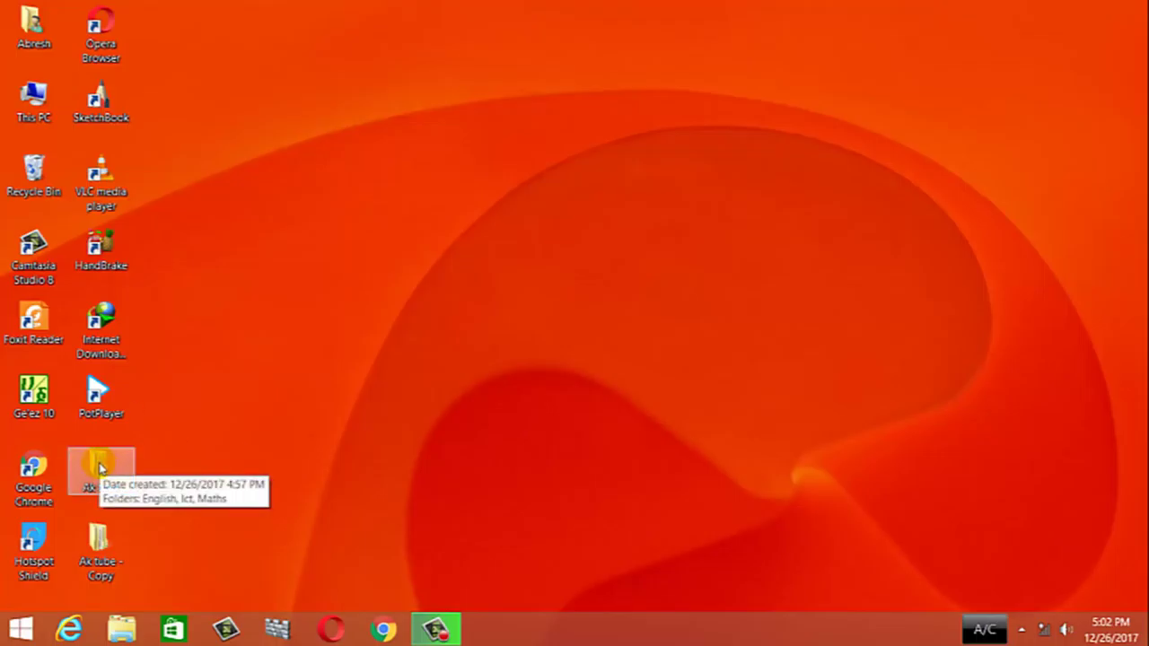
pyautogui.rightClick(854, 77)
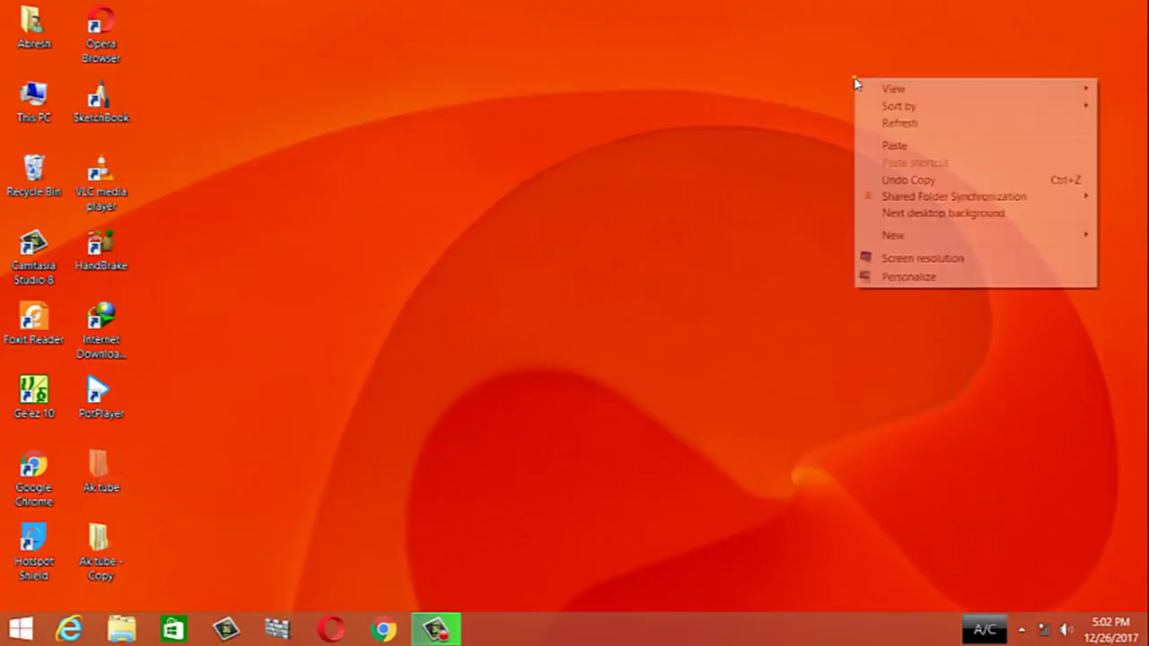
pyautogui.click(898, 146)
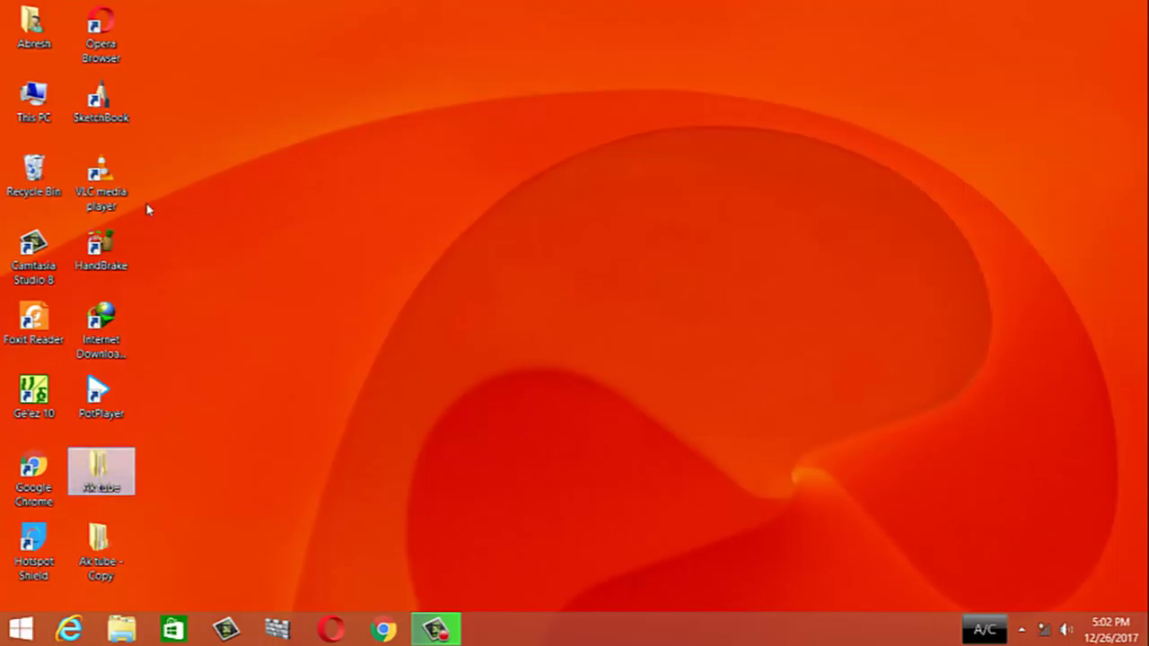
# Open the user profile folder in a narrowed window and move the Ak tube folder into it from the desktop with Cut and Paste
pyautogui.doubleClick(31, 36)
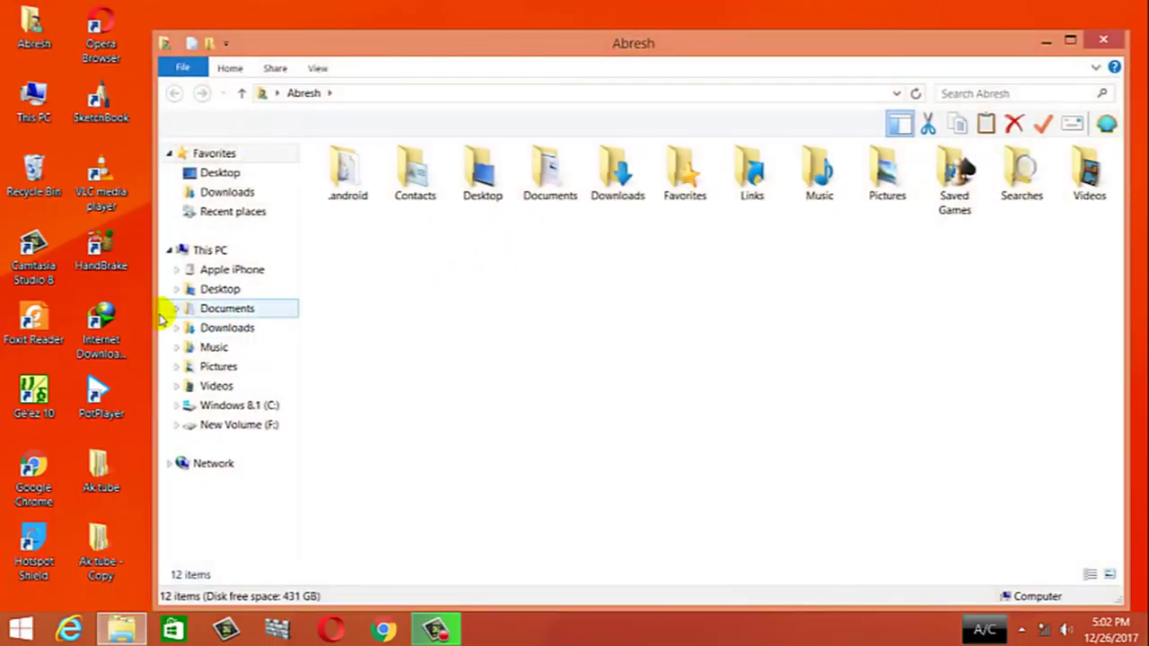
pyautogui.moveTo(154, 314); pyautogui.dragTo(636, 264)
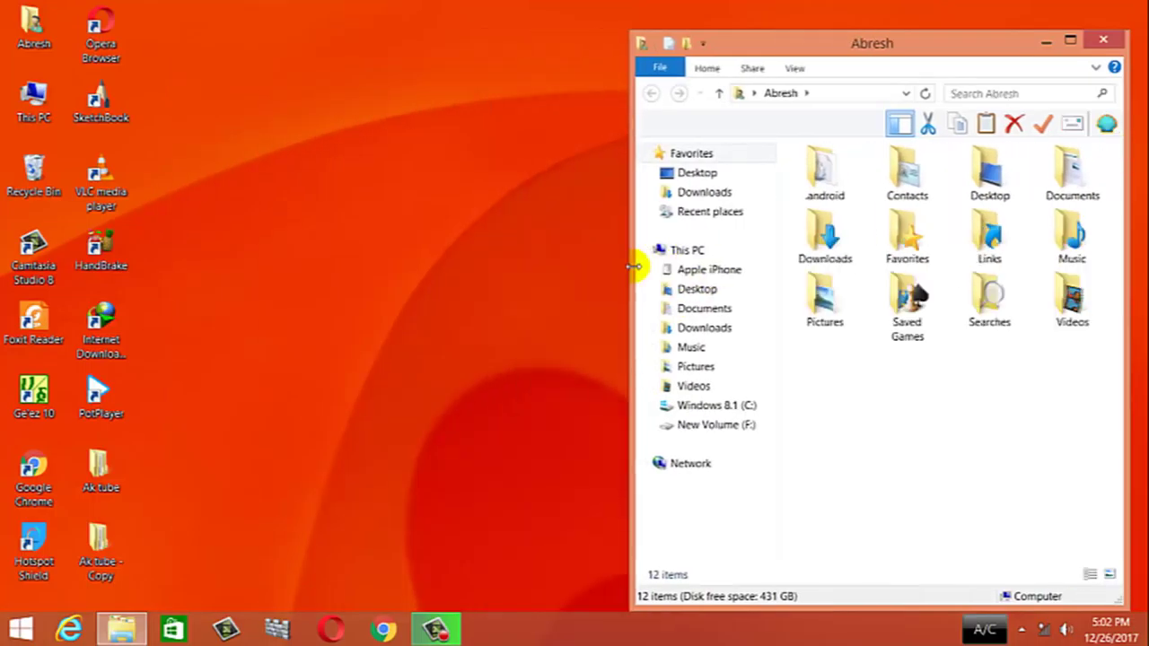
pyautogui.rightClick(93, 470)
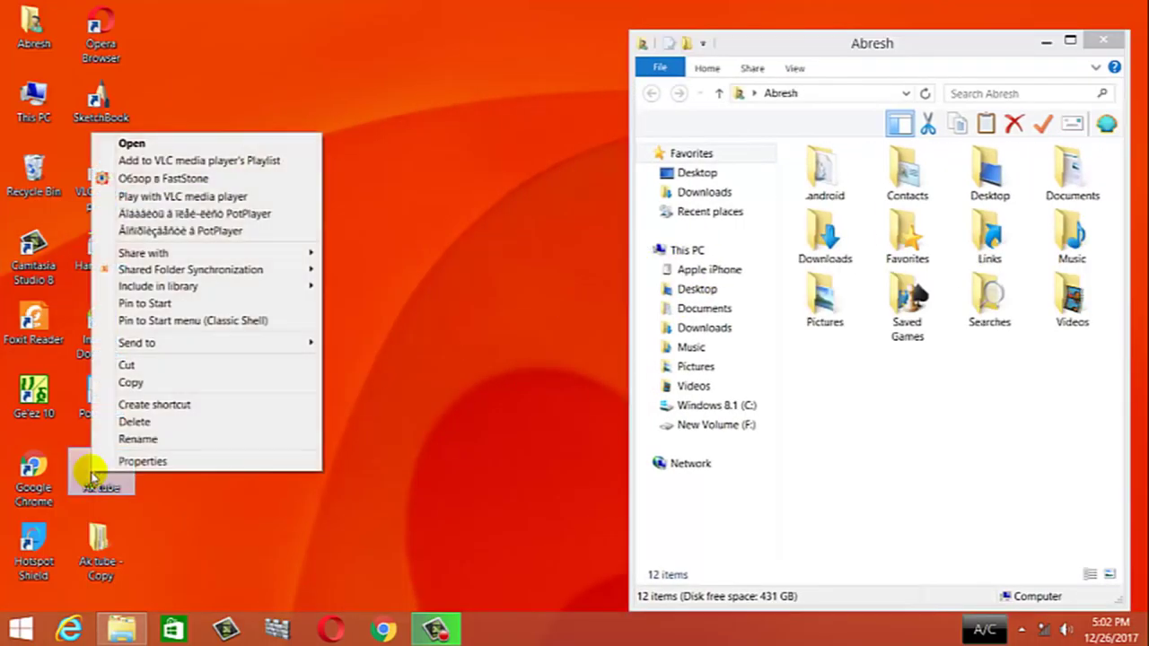
pyautogui.click(203, 375)
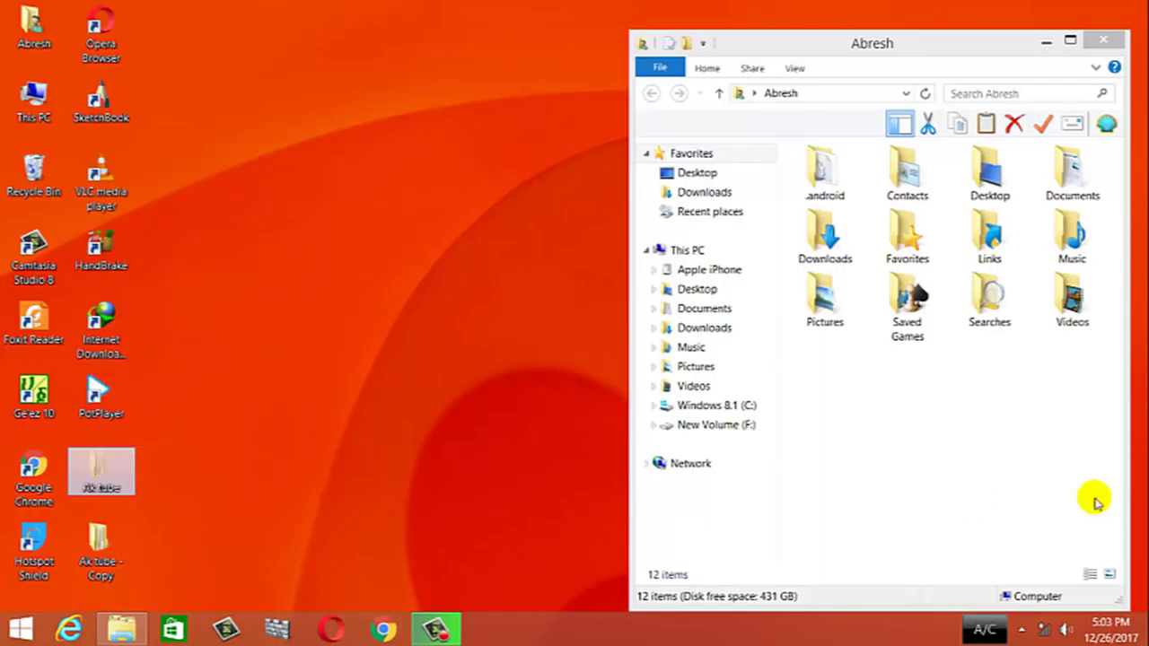
pyautogui.rightClick(834, 384)
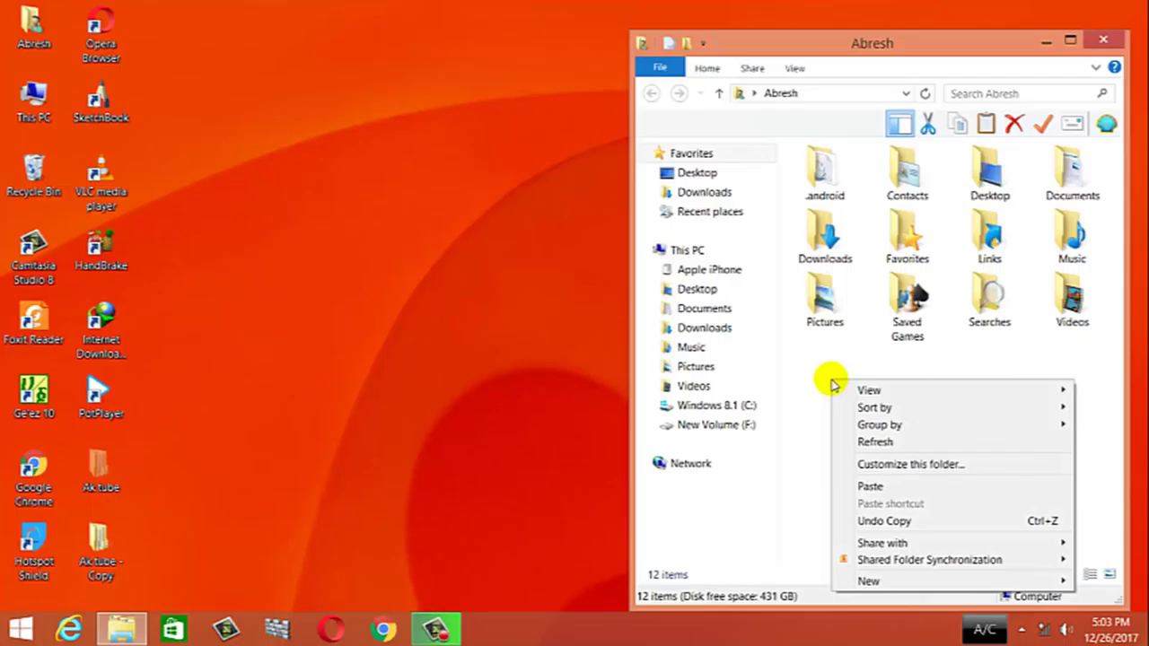
pyautogui.click(905, 487)
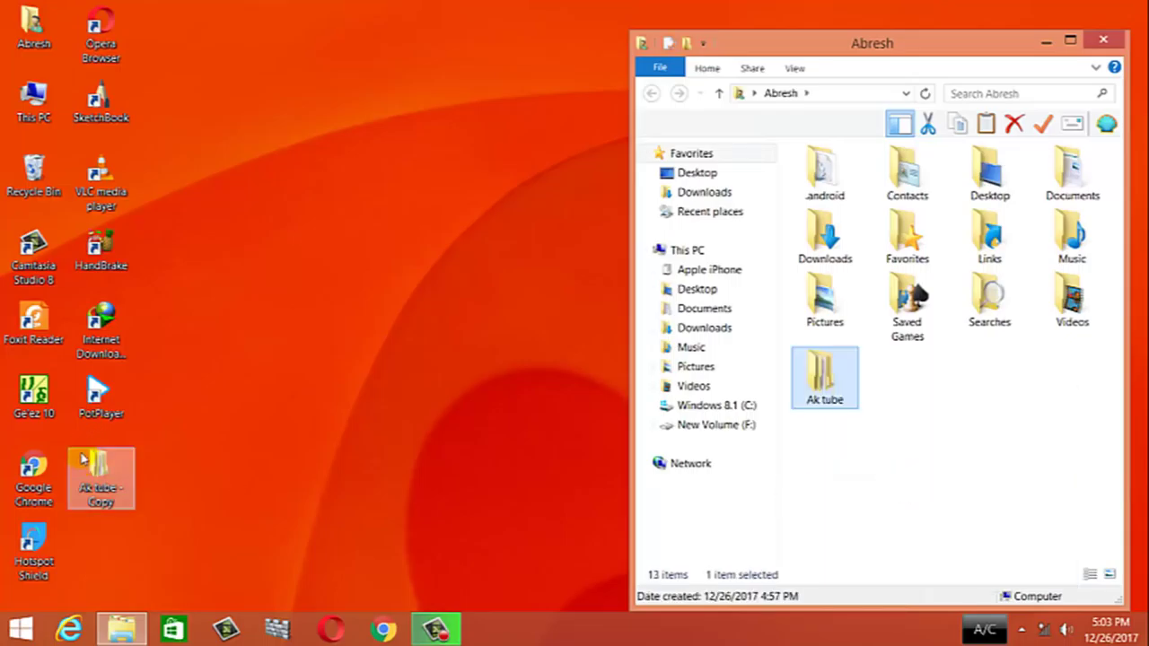
pyautogui.click(251, 437)
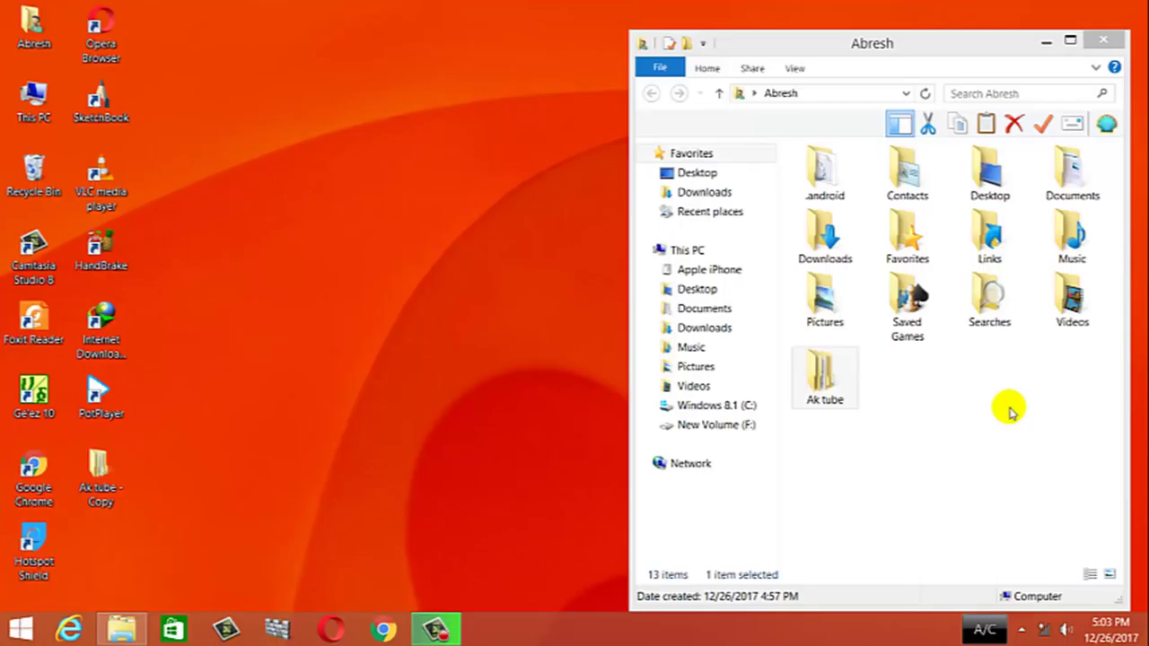
# Move the Ak tube folder from the user profile folder back to the desktop with Cut and Paste, and close the folder window
pyautogui.rightClick(837, 397)
pyautogui.click(880, 285)
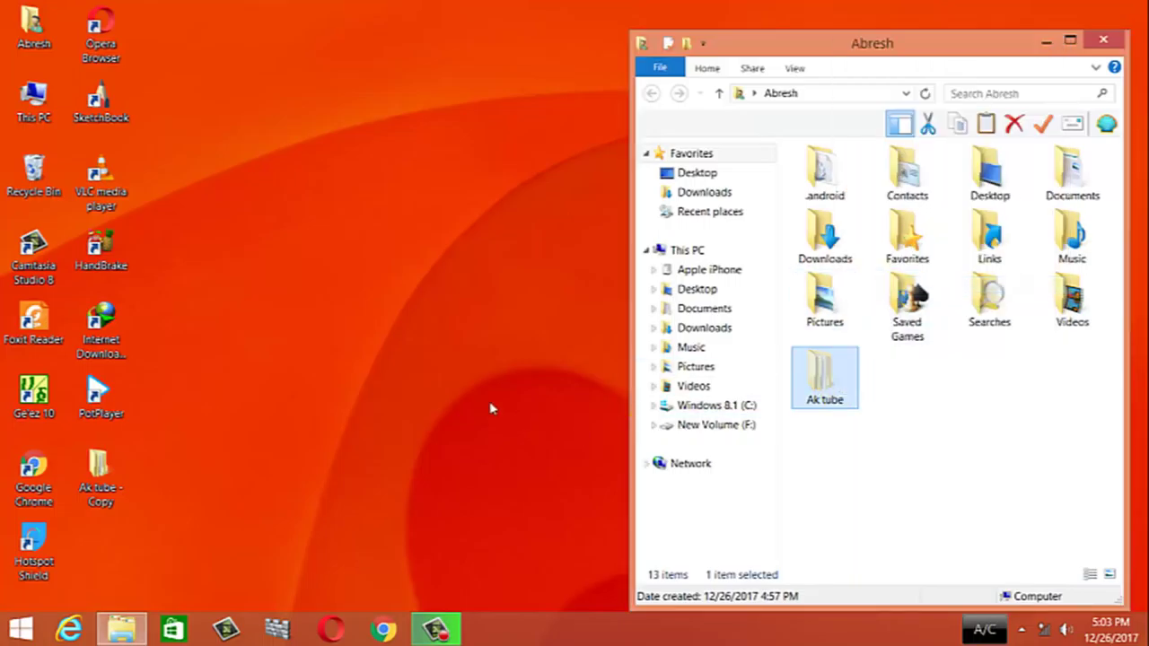
pyautogui.rightClick(235, 217)
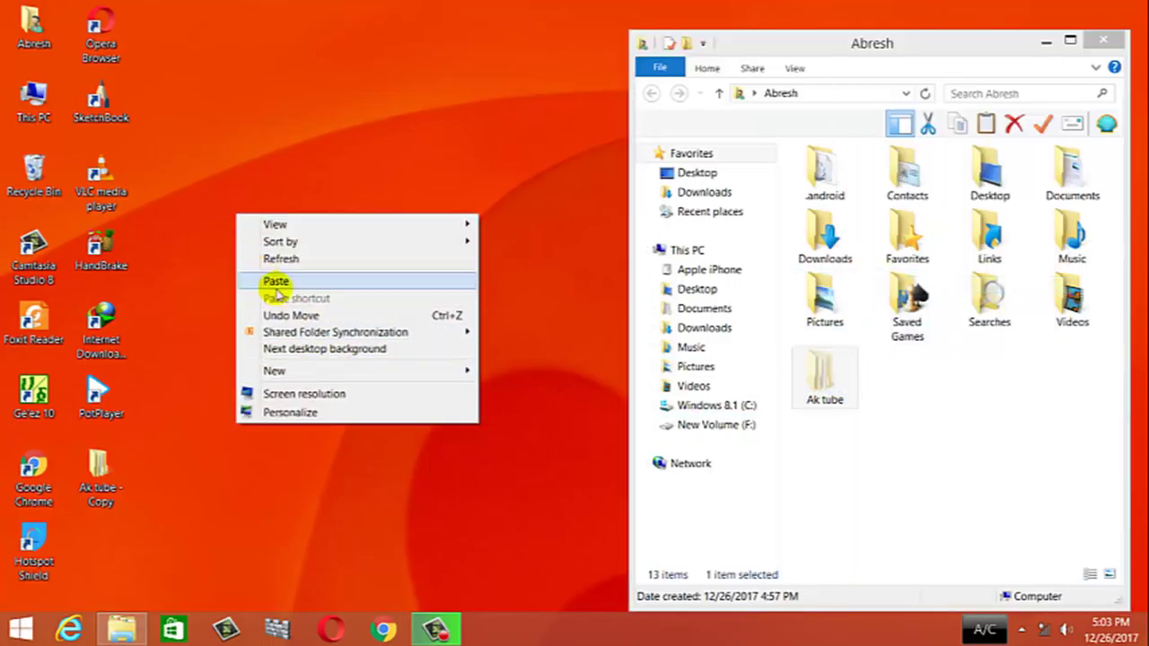
pyautogui.click(276, 284)
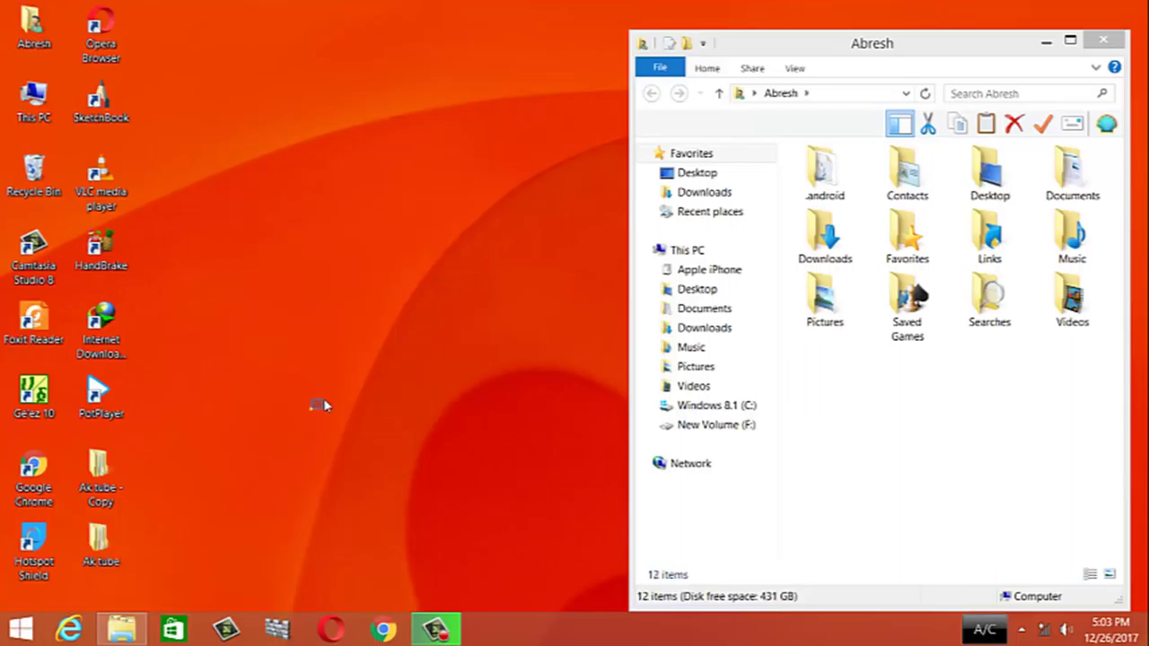
pyautogui.click(970, 490)
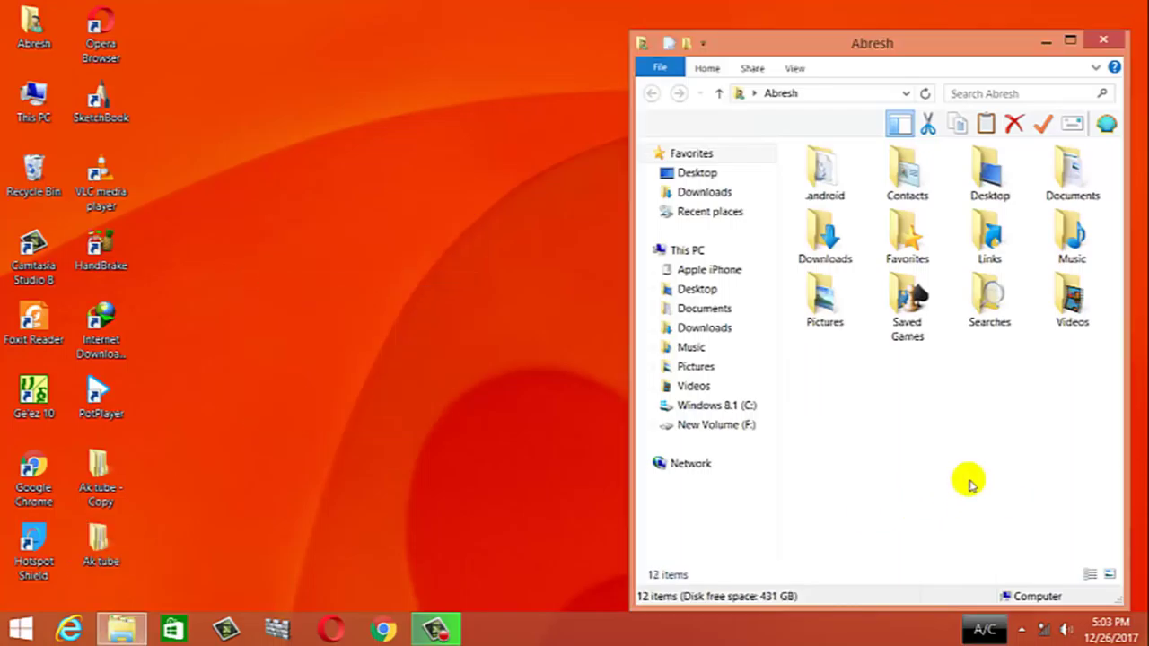
pyautogui.click(1103, 39)
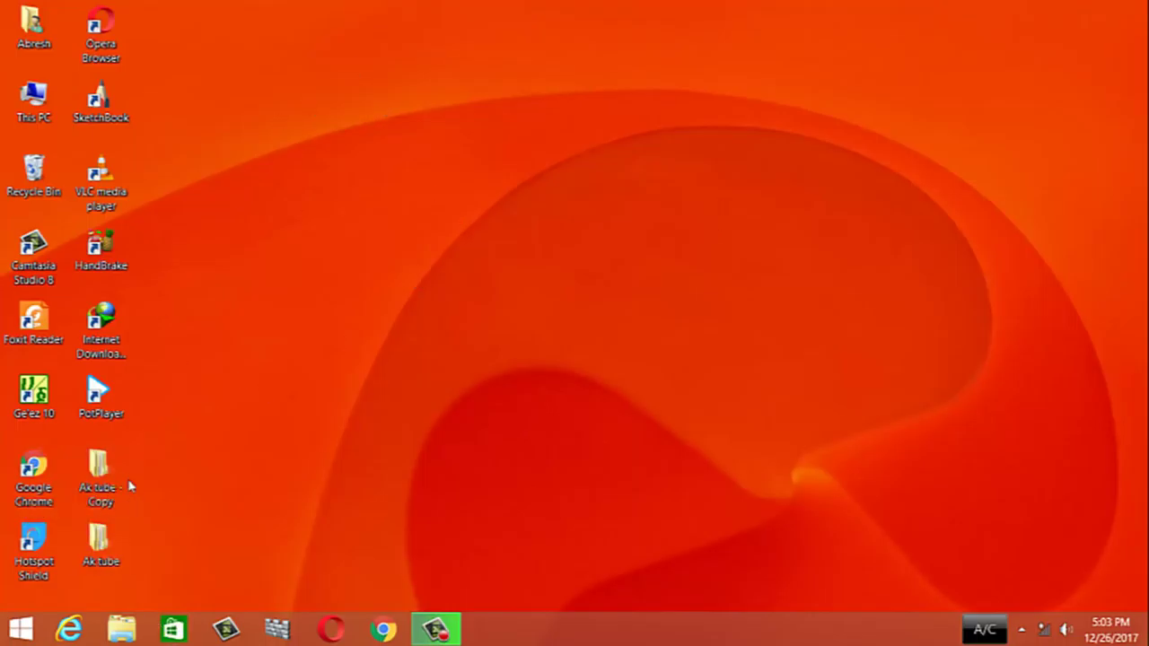
# Rename the Ak tube - Copy folder on the desktop as Ak and deselect it
pyautogui.rightClick(97, 481)
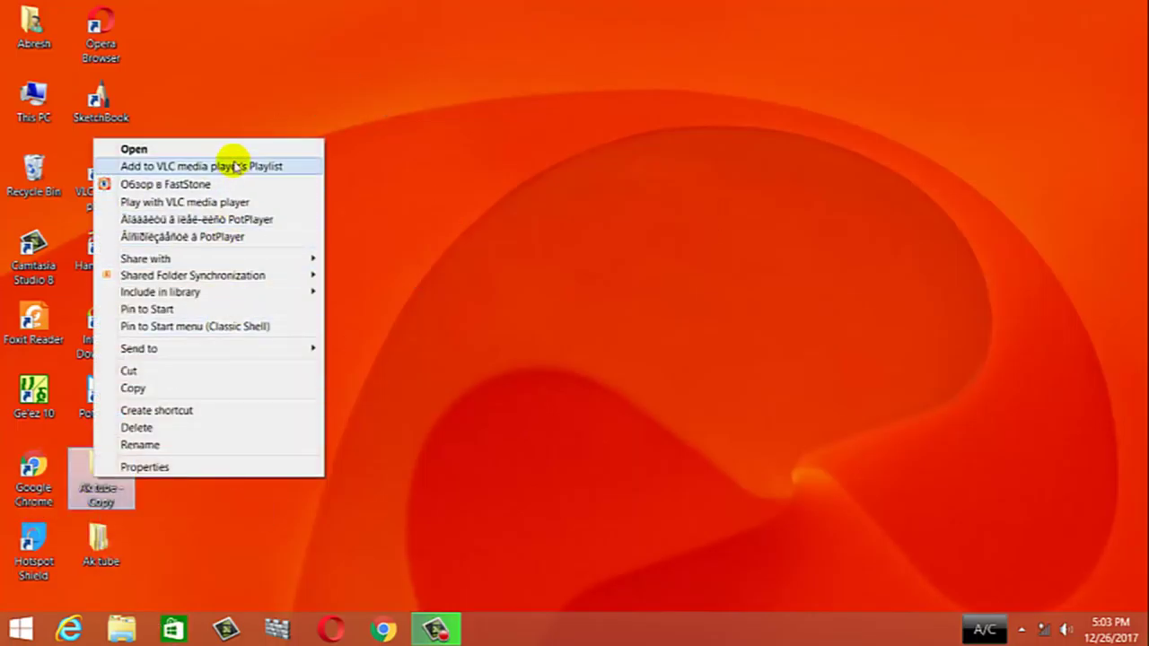
pyautogui.click(151, 445)
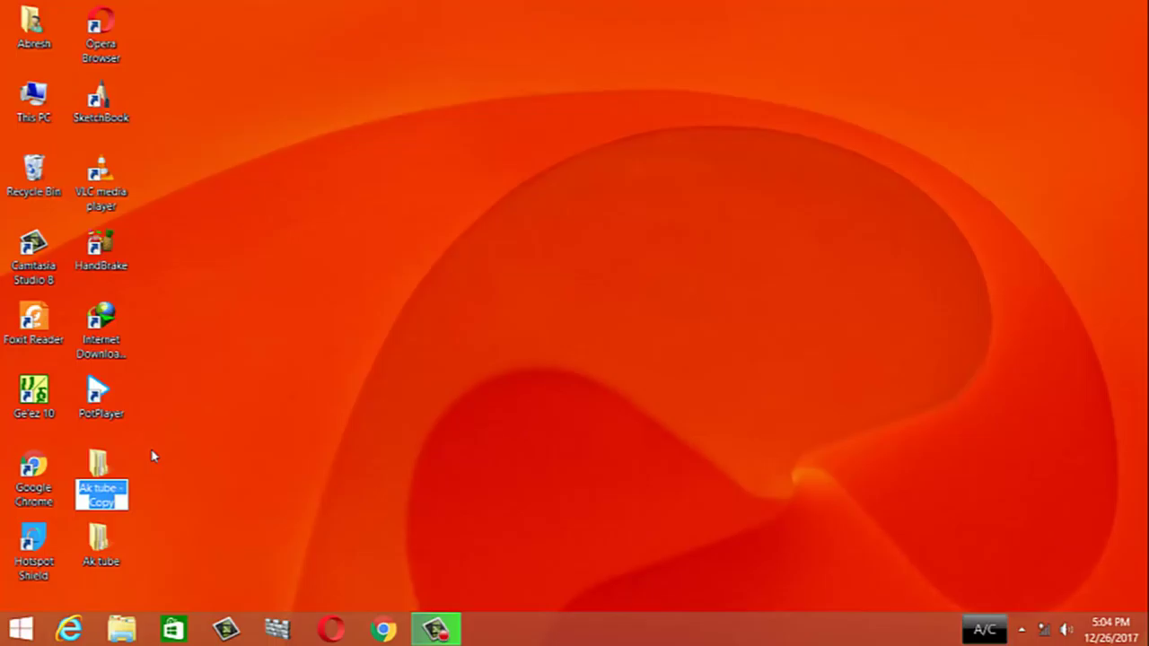
pyautogui.press('BackSpace')
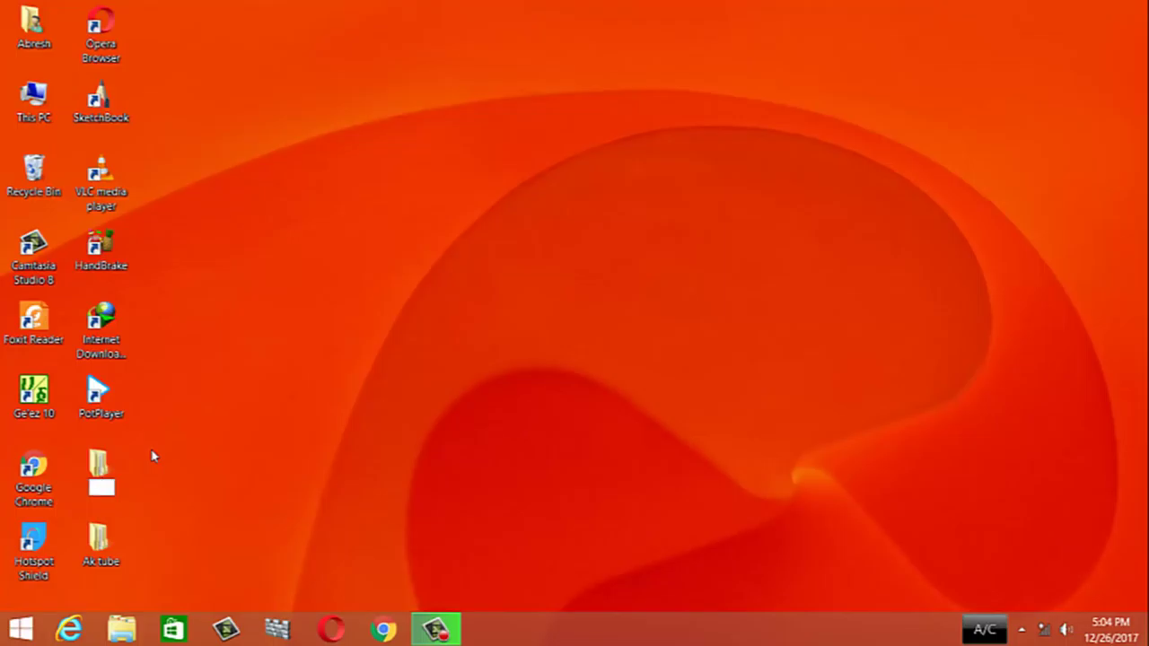
pyautogui.write('Ak')
pyautogui.press('Return')
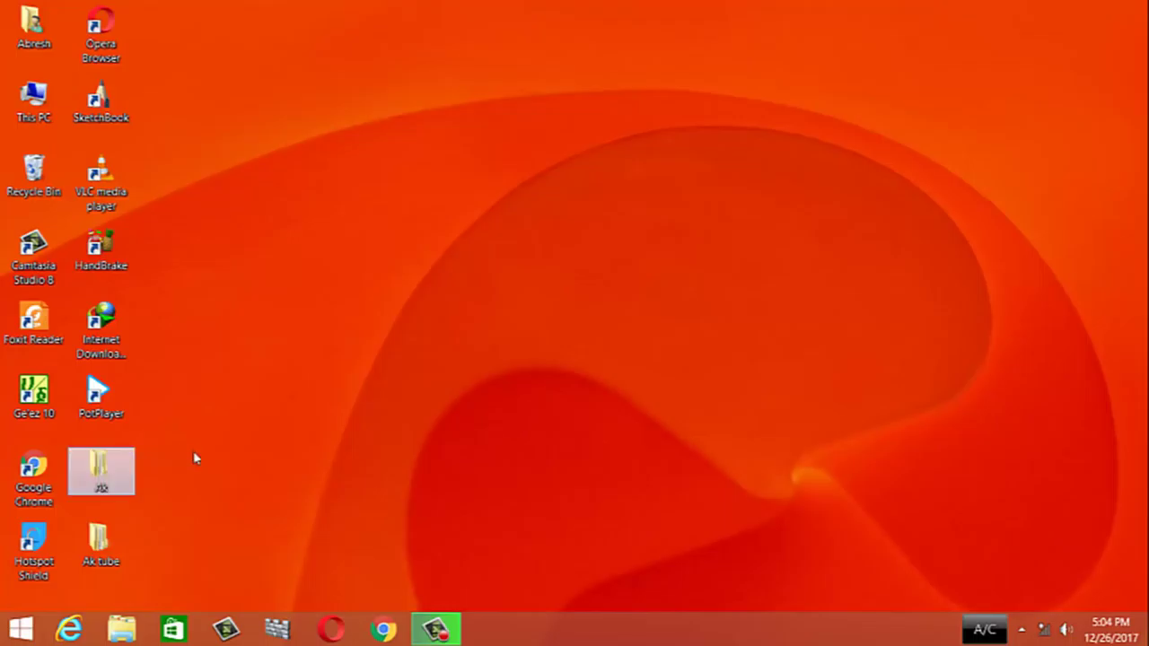
pyautogui.click(259, 516)
# Open the Ak folder to view the subfolders inside it, and close its window
pyautogui.rightClick(100, 470)
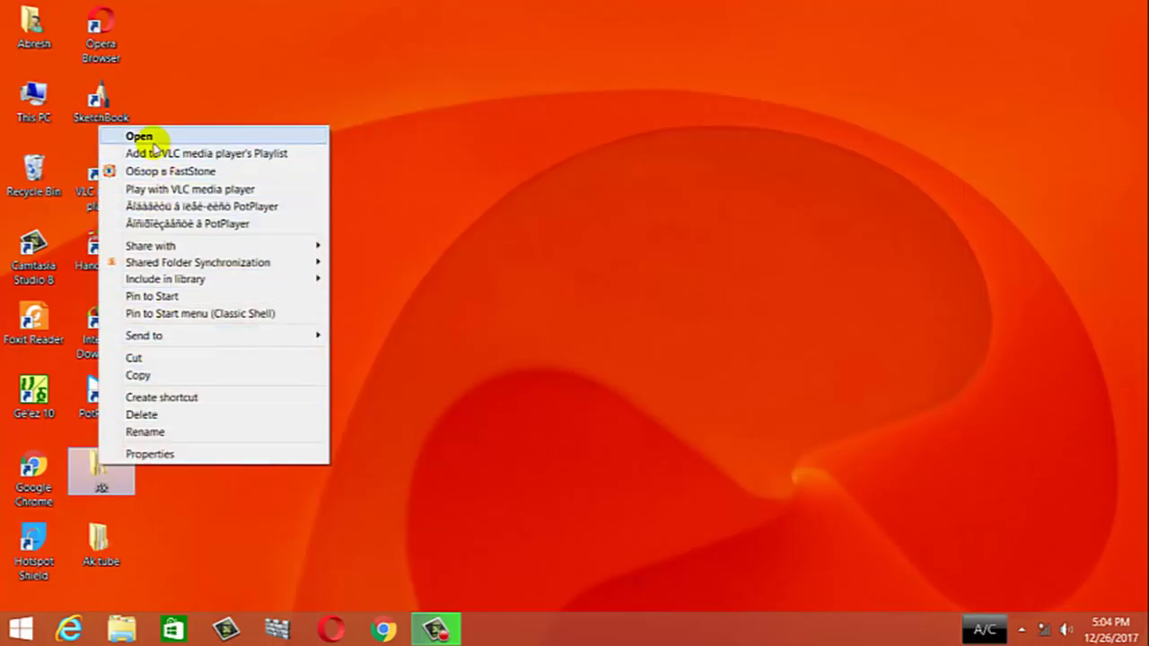
pyautogui.click(139, 137)
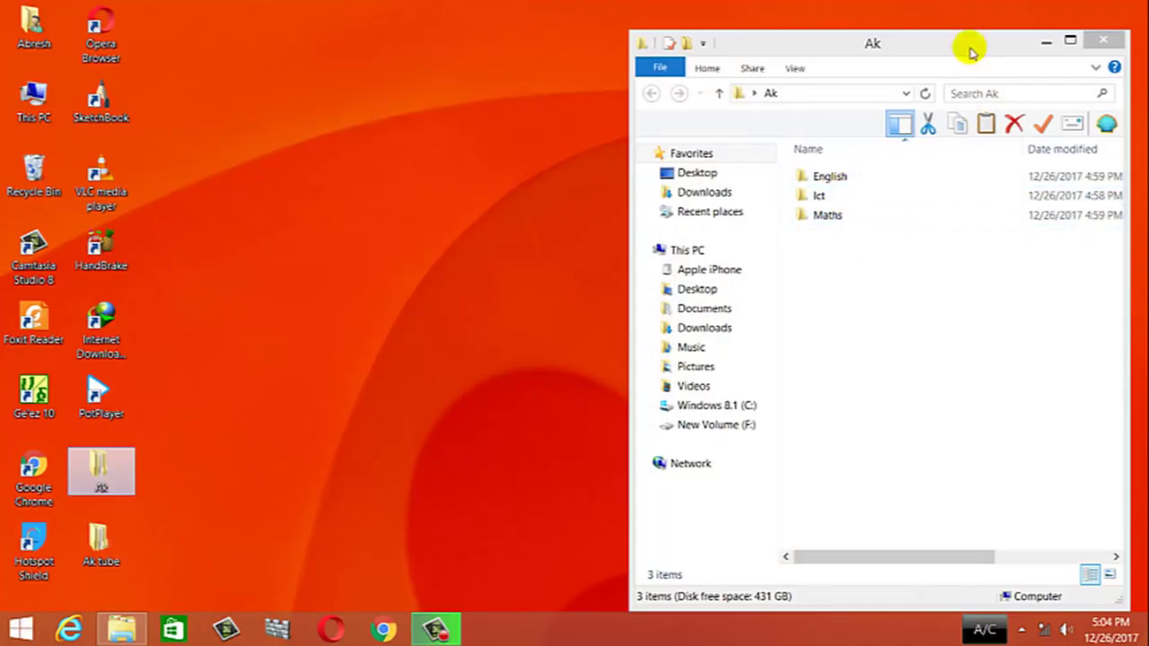
pyautogui.click(1103, 39)
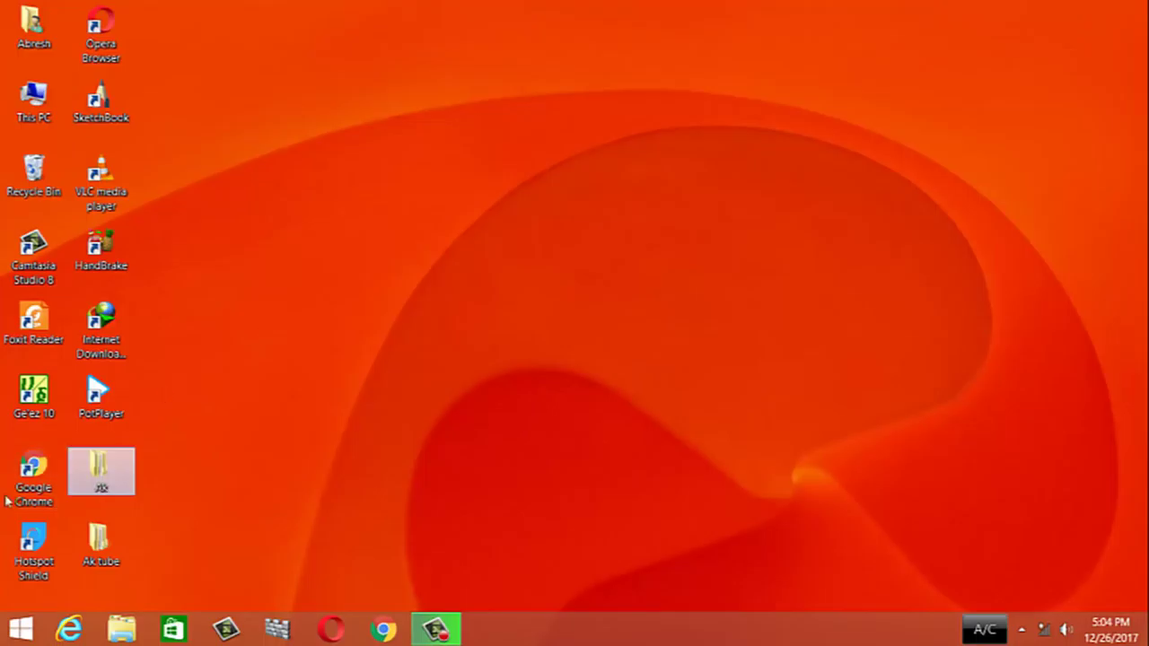
# Delete the Ak and Ak tube folders from the desktop and refresh the desktop
pyautogui.click(105, 487)
pyautogui.rightClick(105, 487)
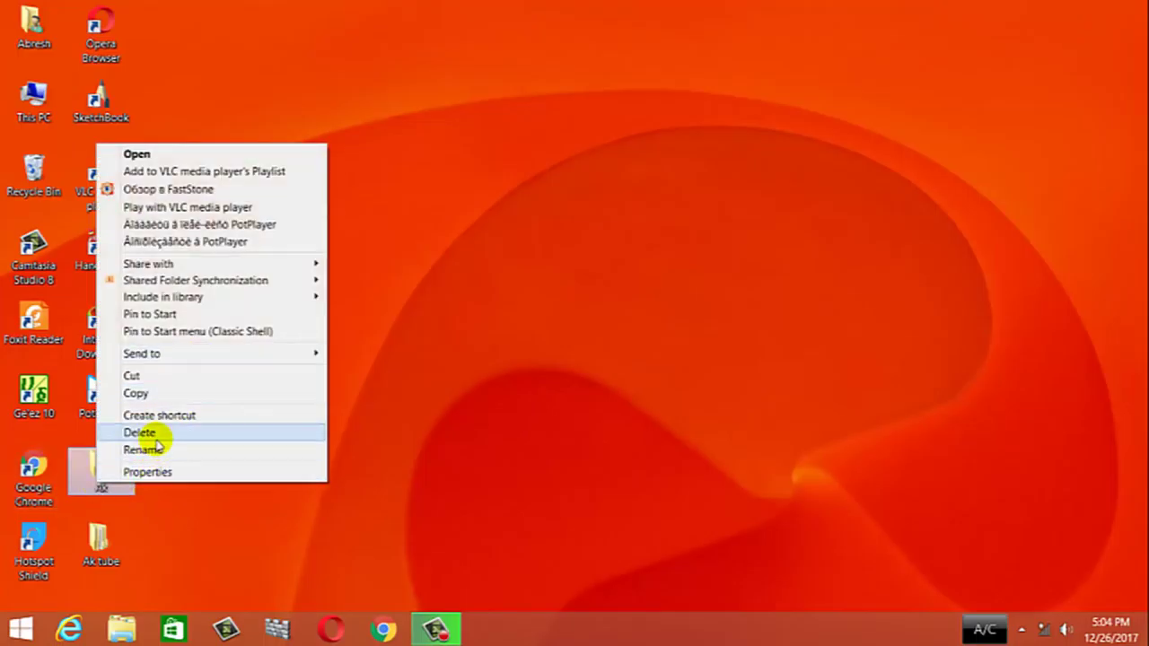
pyautogui.click(155, 434)
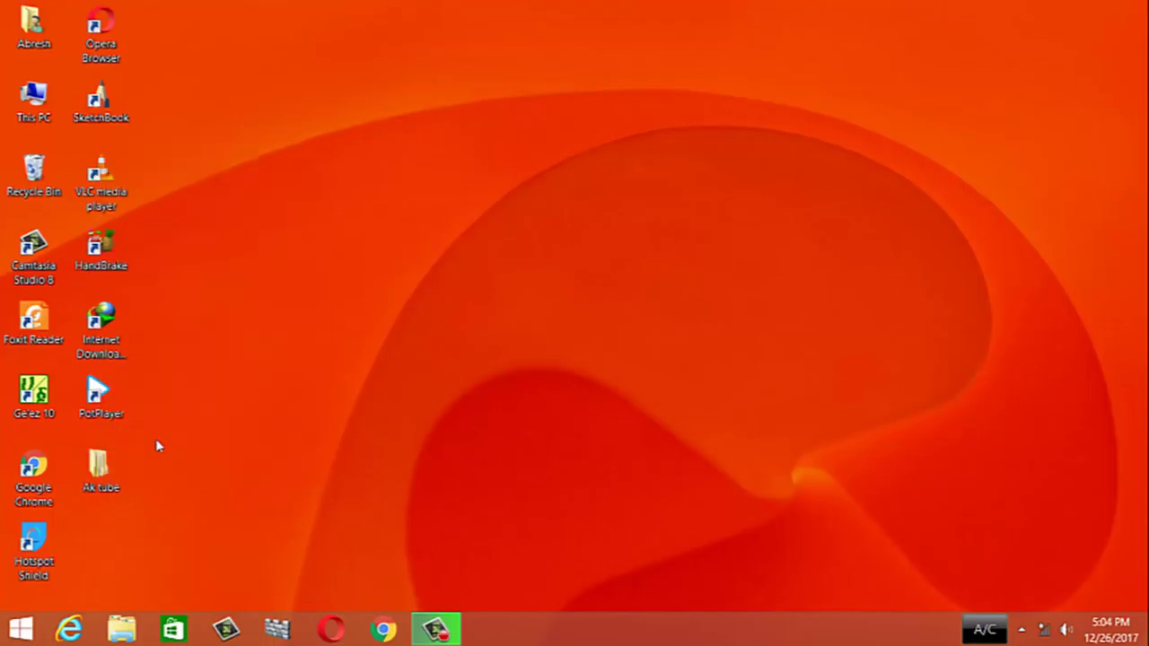
pyautogui.rightClick(115, 474)
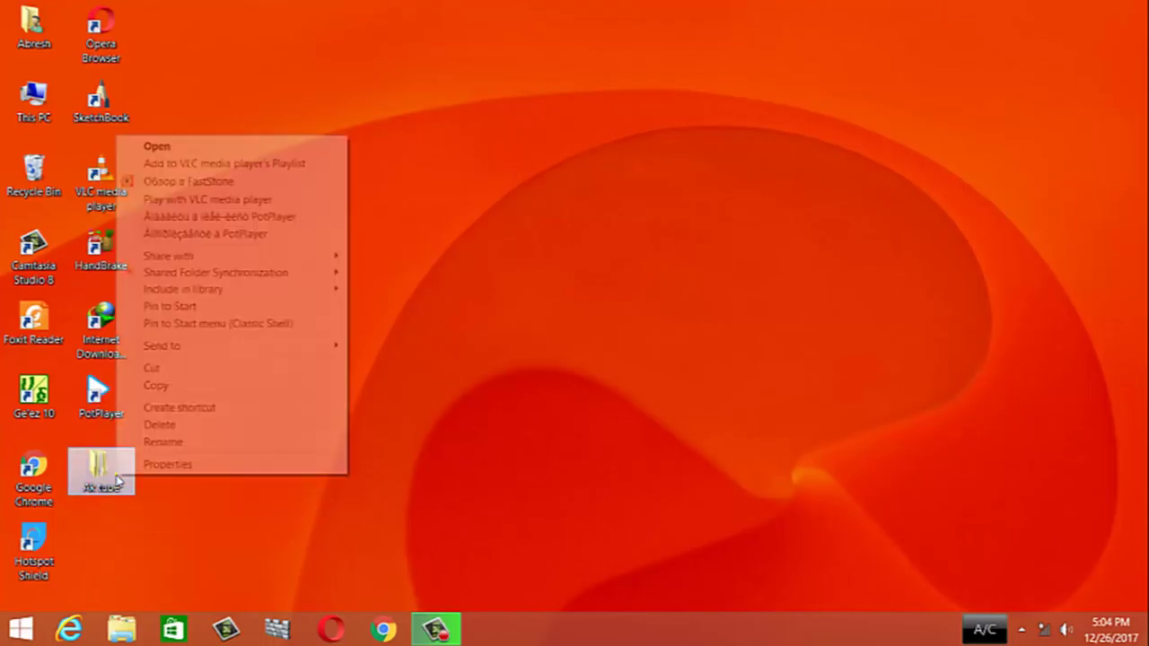
pyautogui.click(171, 426)
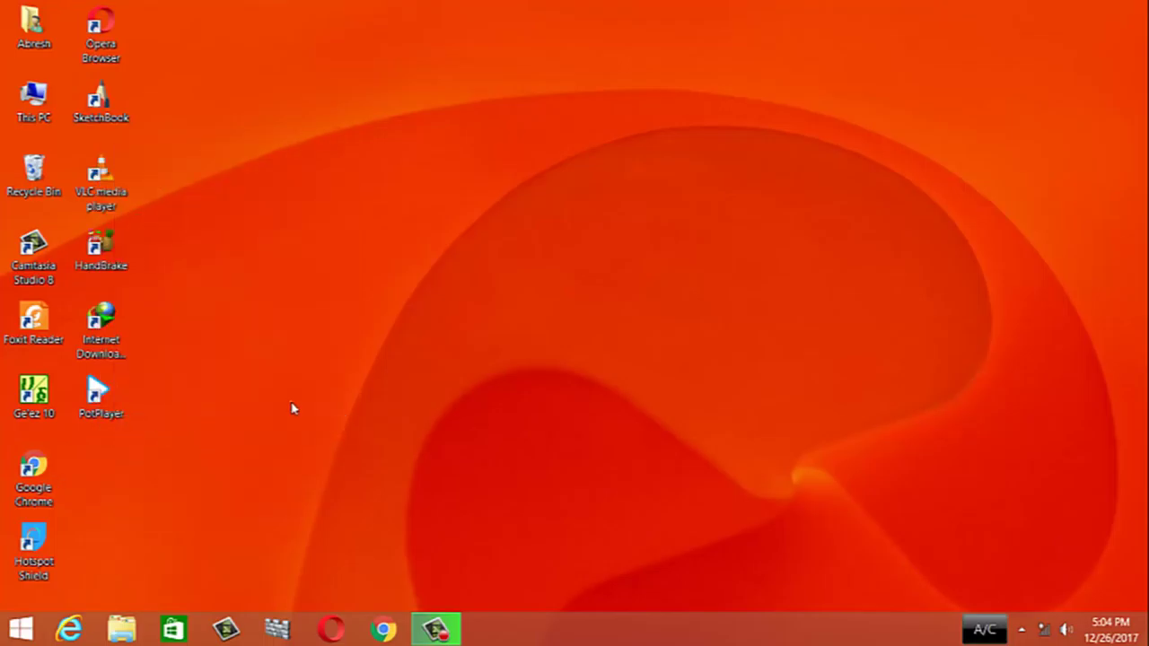
pyautogui.rightClick(208, 362)
pyautogui.click(281, 399)
# Open the Recycle Bin and restore the deleted Ak folder to the desktop
pyautogui.rightClick(35, 160)
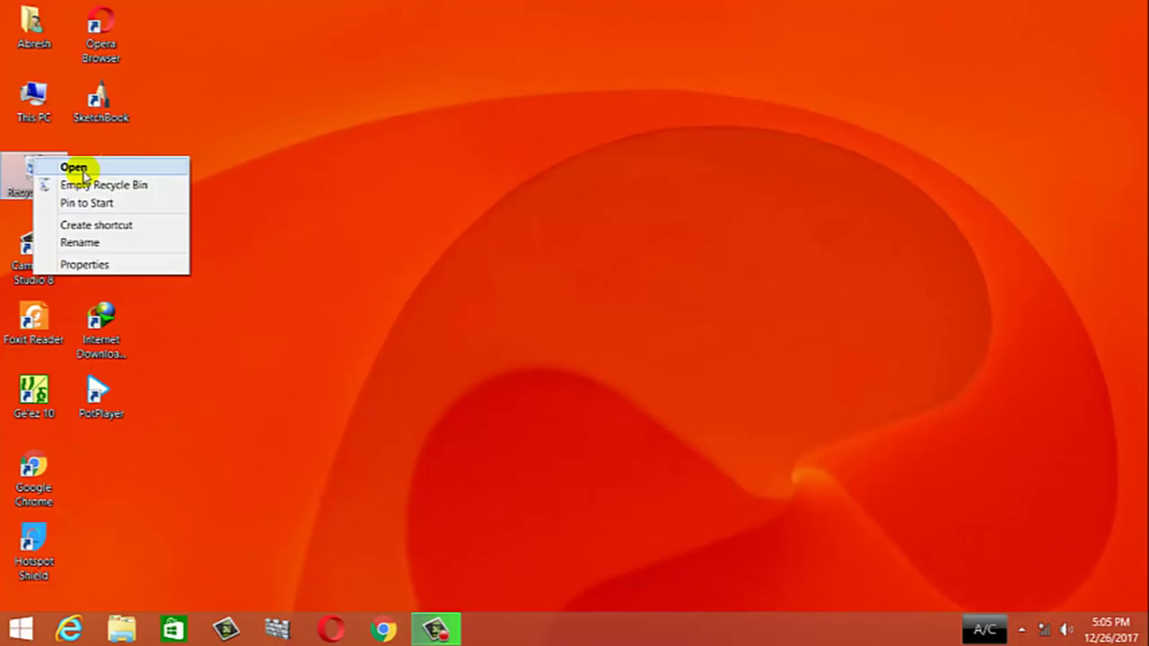
pyautogui.click(76, 168)
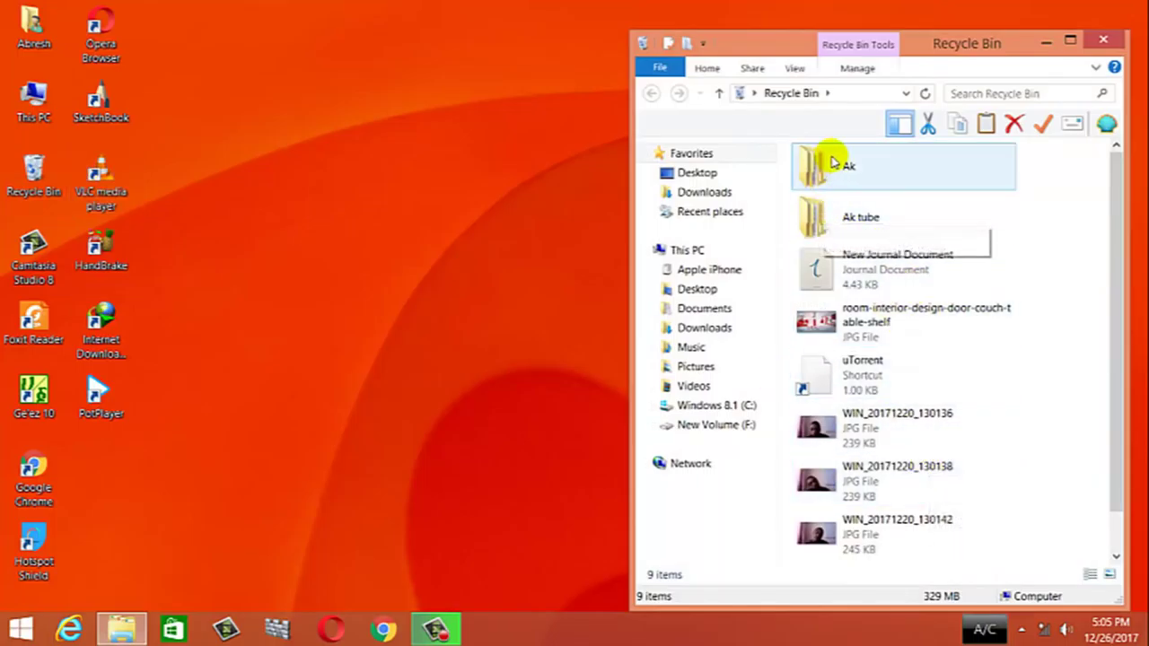
pyautogui.moveTo(833, 162)
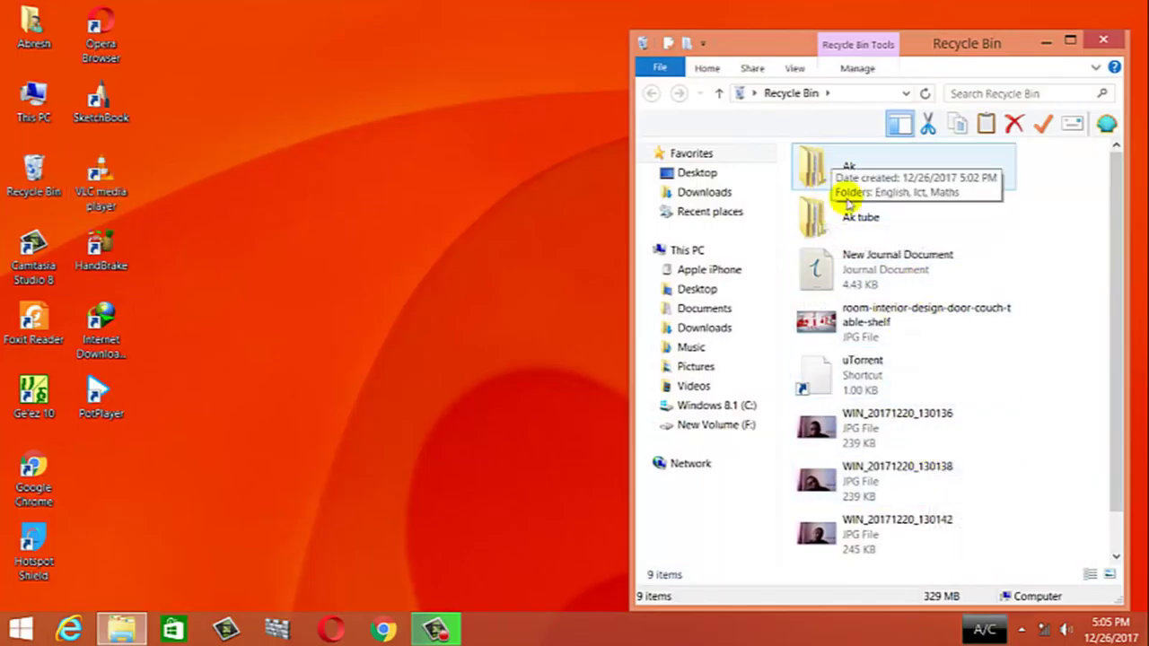
pyautogui.click(817, 180)
pyautogui.moveTo(817, 179)
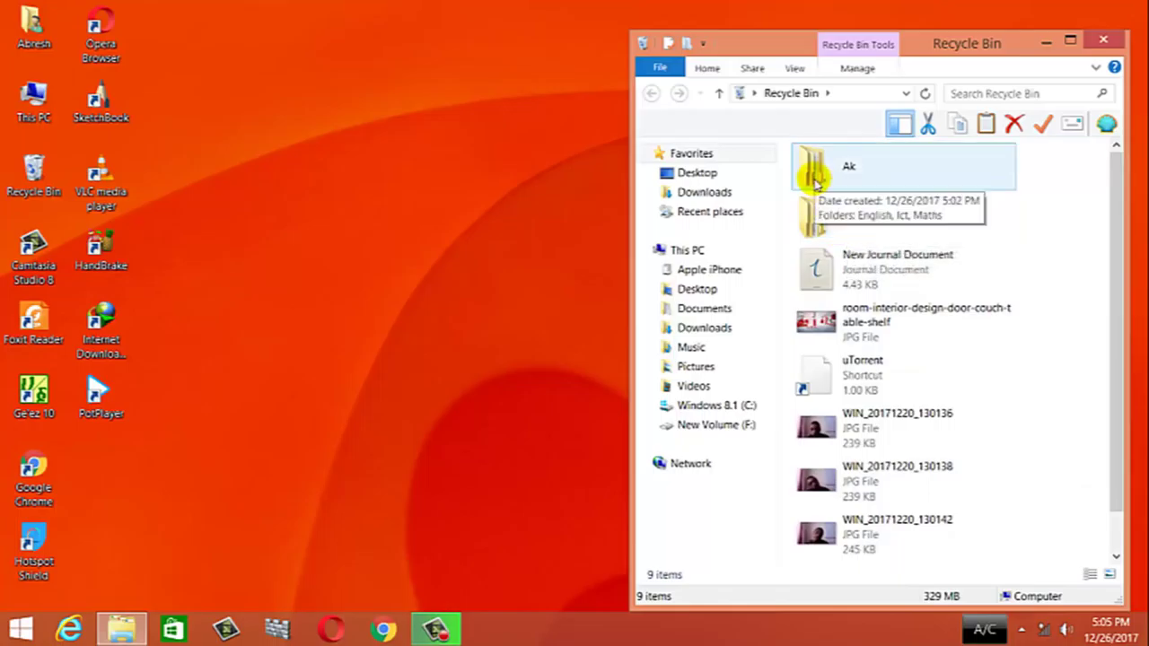
pyautogui.rightClick(812, 168)
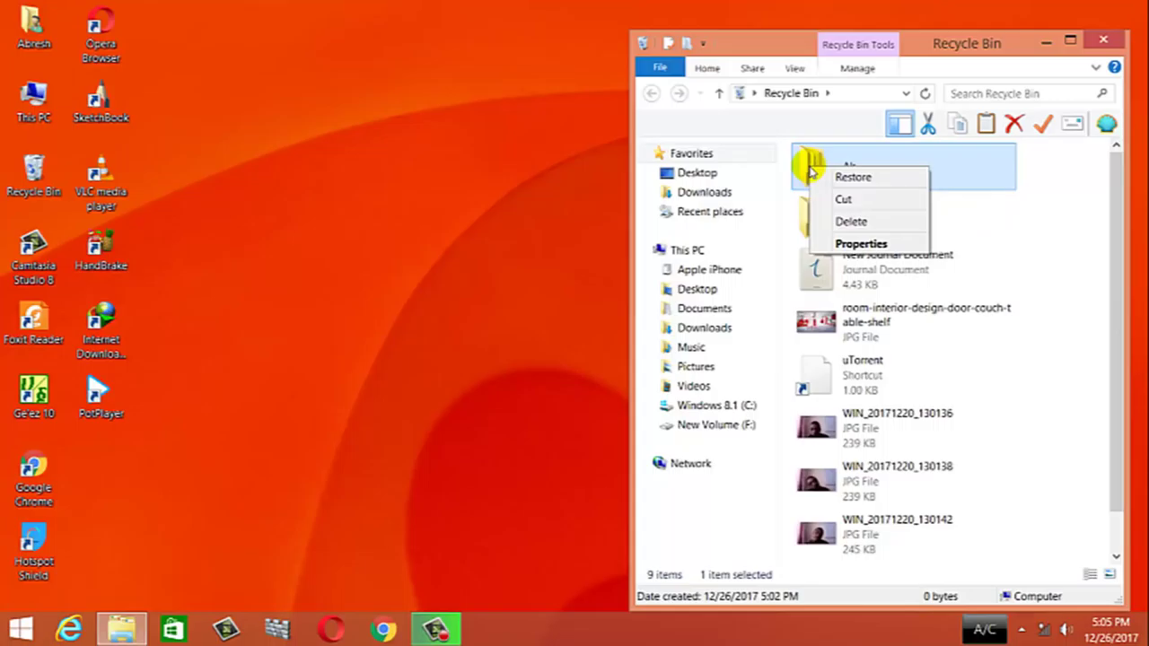
pyautogui.click(858, 180)
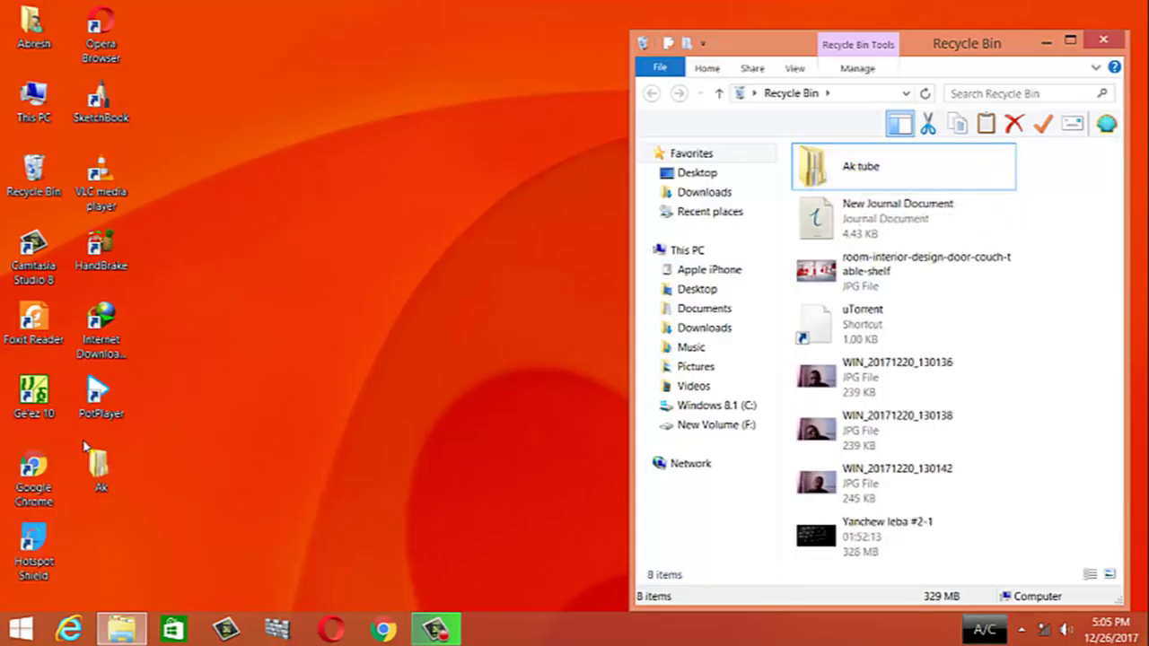
# Restore the deleted Ak tube folder from the Recycle Bin and close the Recycle Bin window
pyautogui.click(867, 167)
pyautogui.rightClick(862, 163)
pyautogui.click(894, 174)
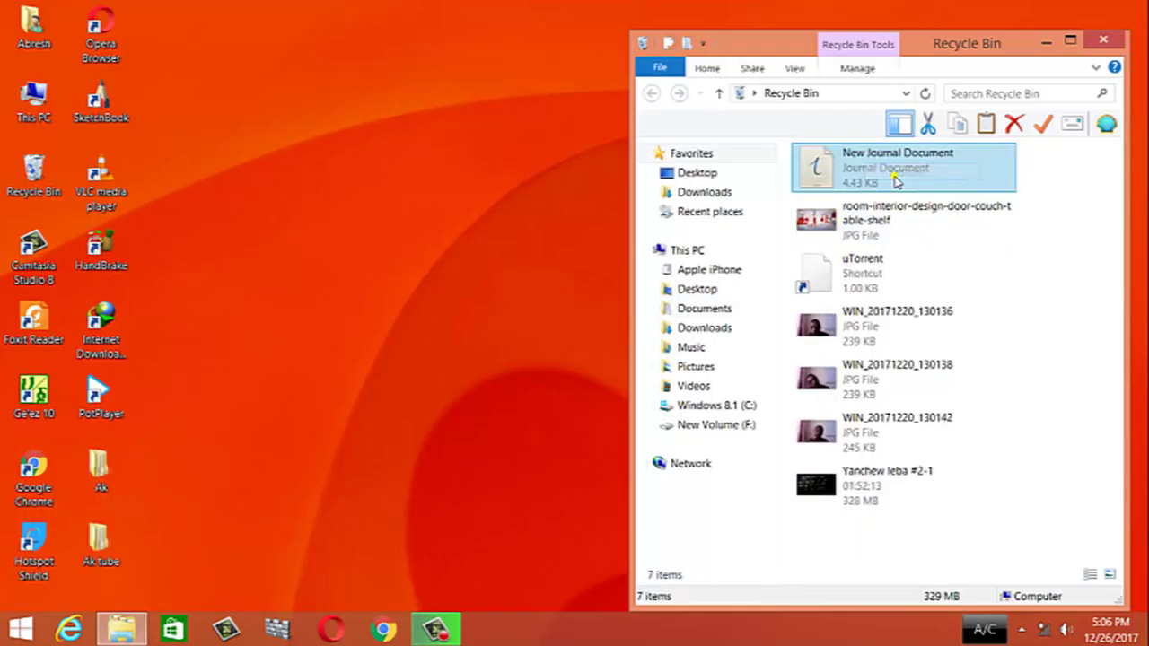
pyautogui.click(357, 444)
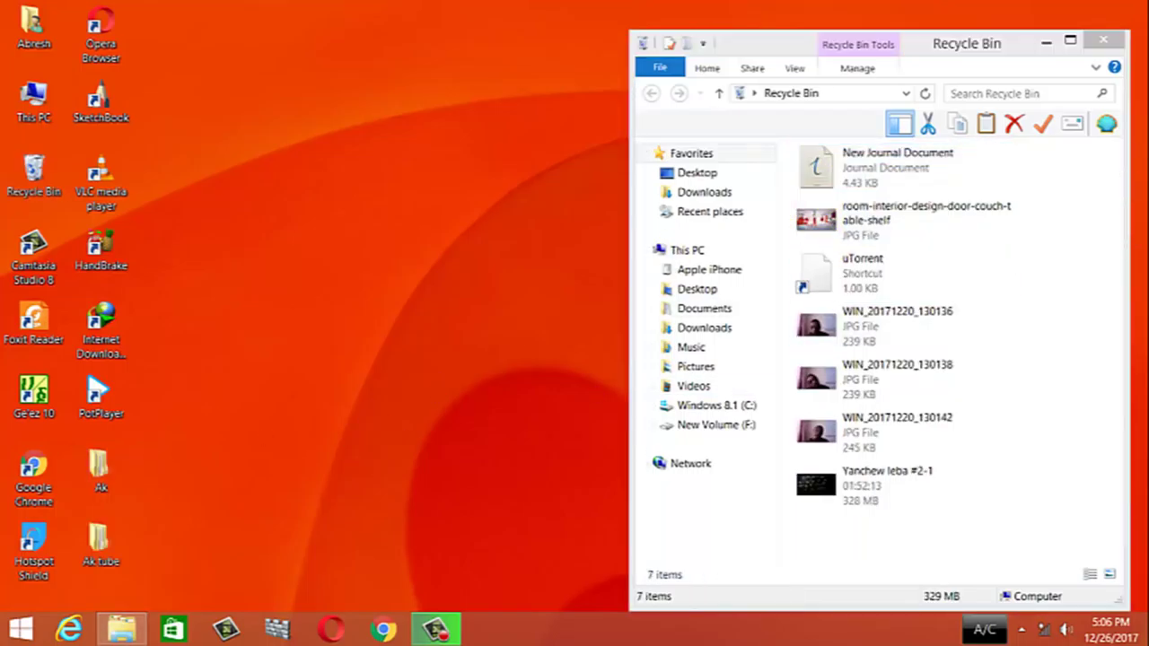
pyautogui.click(1101, 42)
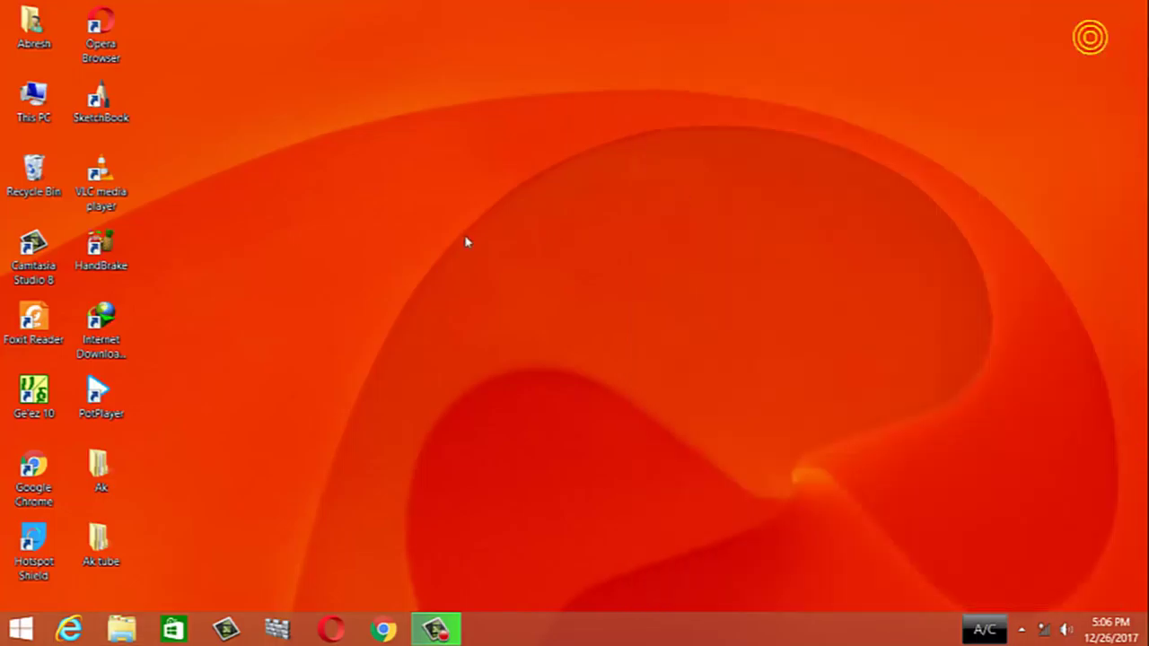
# Refresh the desktop three times
pyautogui.rightClick(165, 215)
pyautogui.click(235, 257)
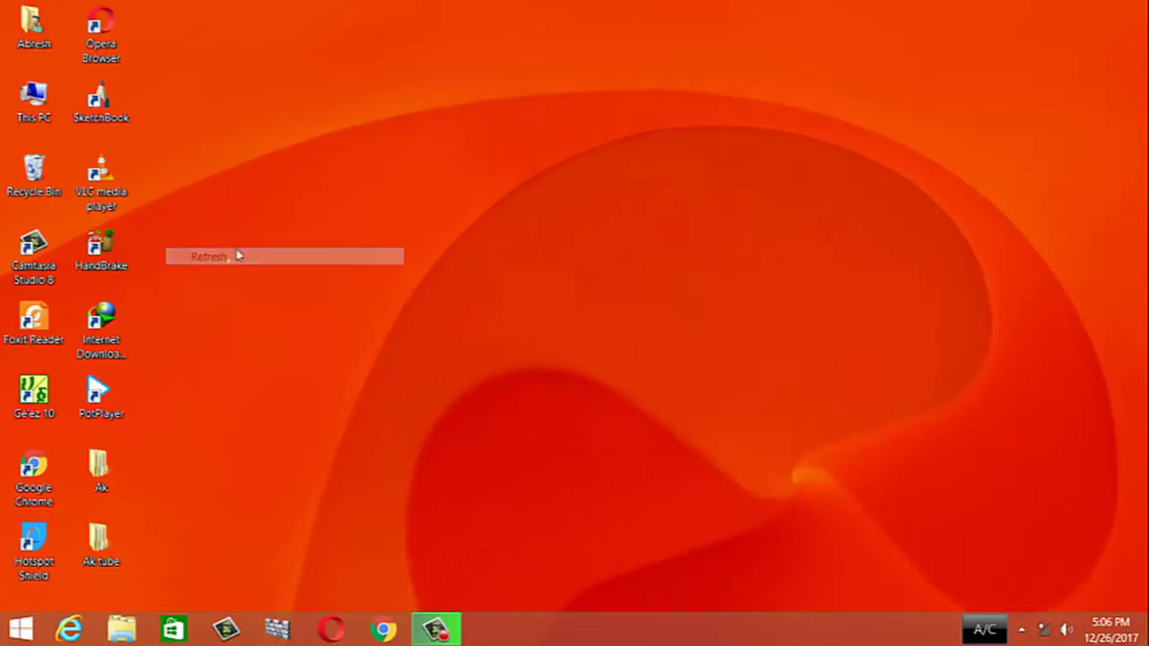
pyautogui.rightClick(255, 230)
pyautogui.click(354, 277)
pyautogui.rightClick(280, 136)
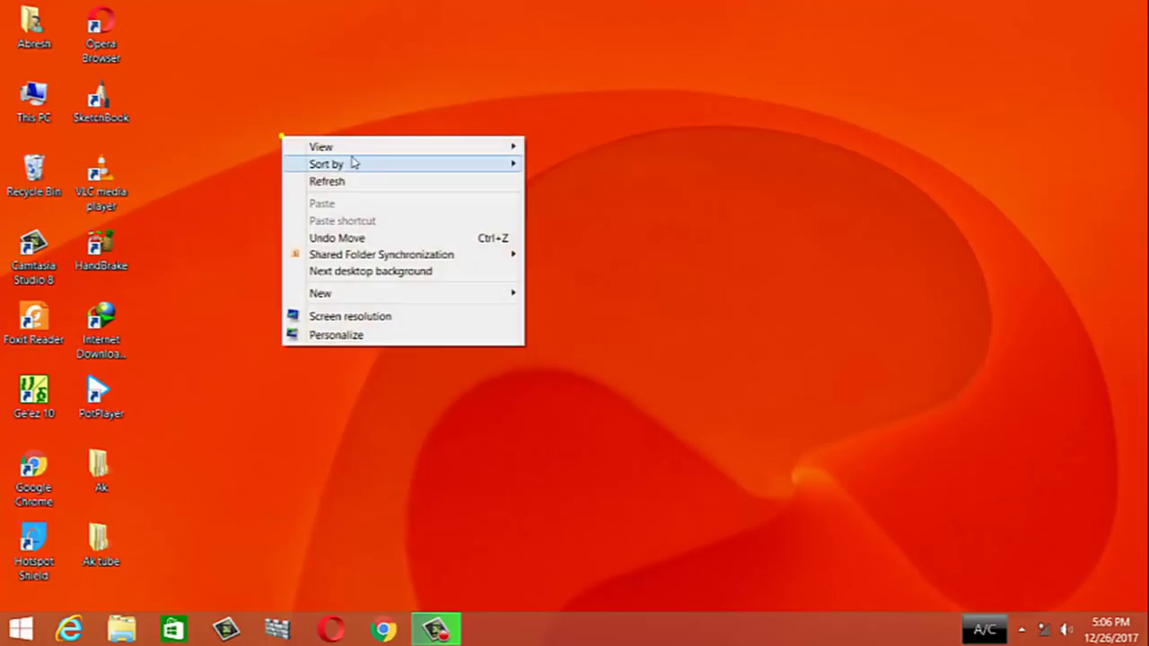
pyautogui.click(351, 186)
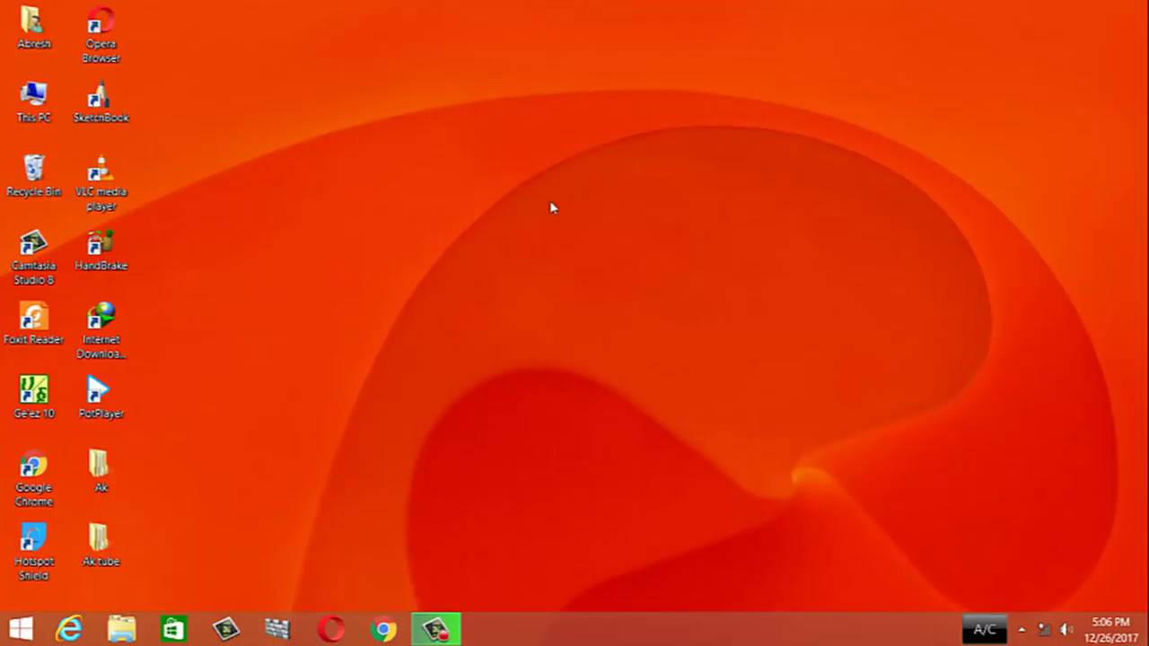
# Create a new folder named vv on the desktop and refresh the desktop
pyautogui.rightClick(483, 77)
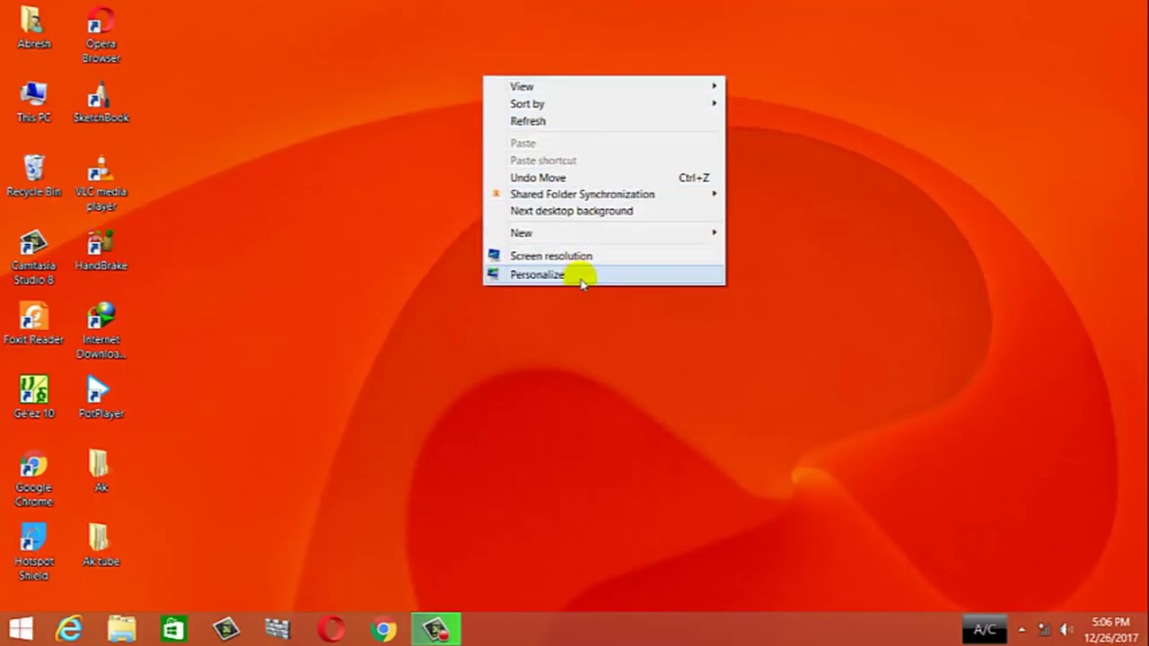
pyautogui.moveTo(523, 234)
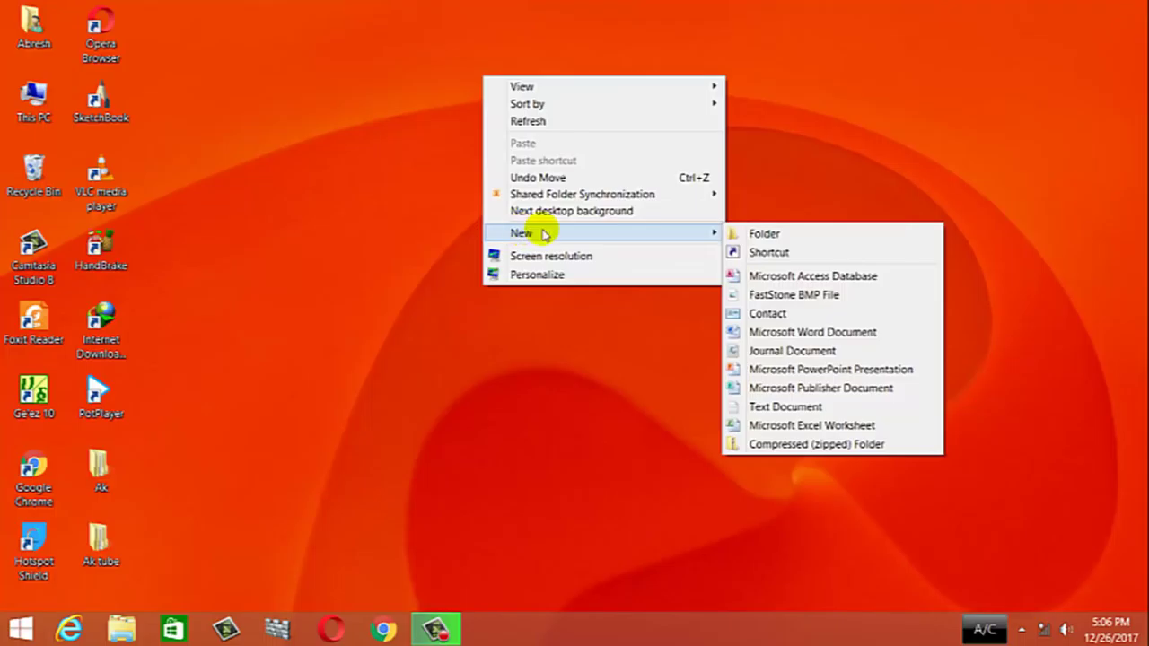
pyautogui.click(779, 236)
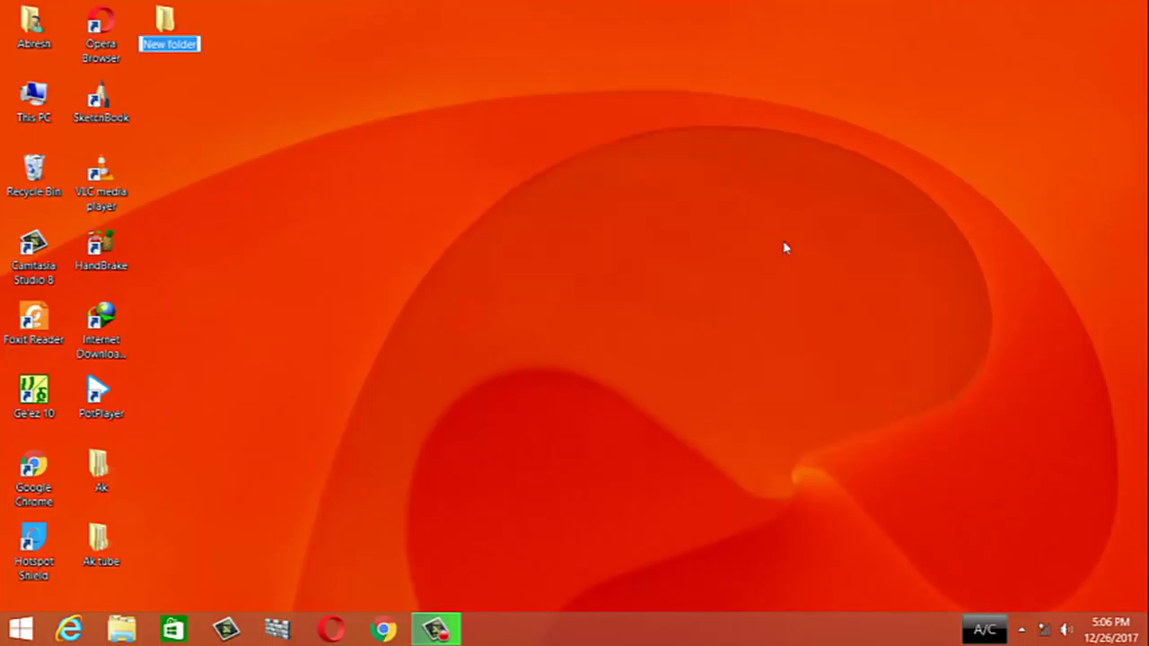
pyautogui.write('w')
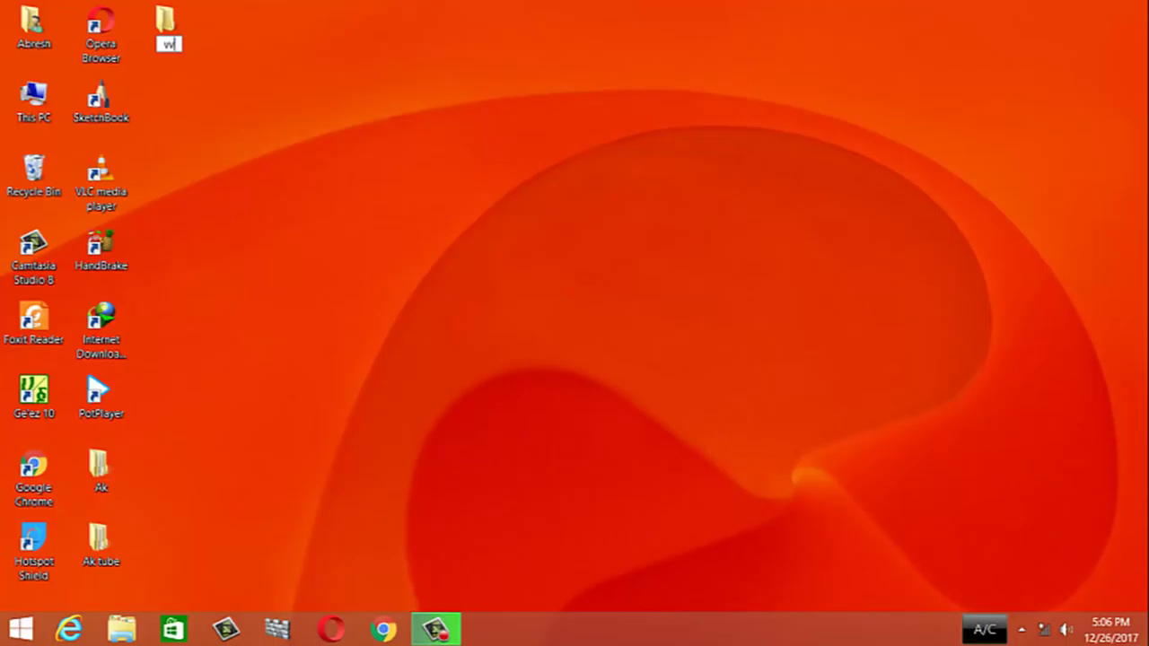
pyautogui.press('Return')
pyautogui.rightClick(606, 36)
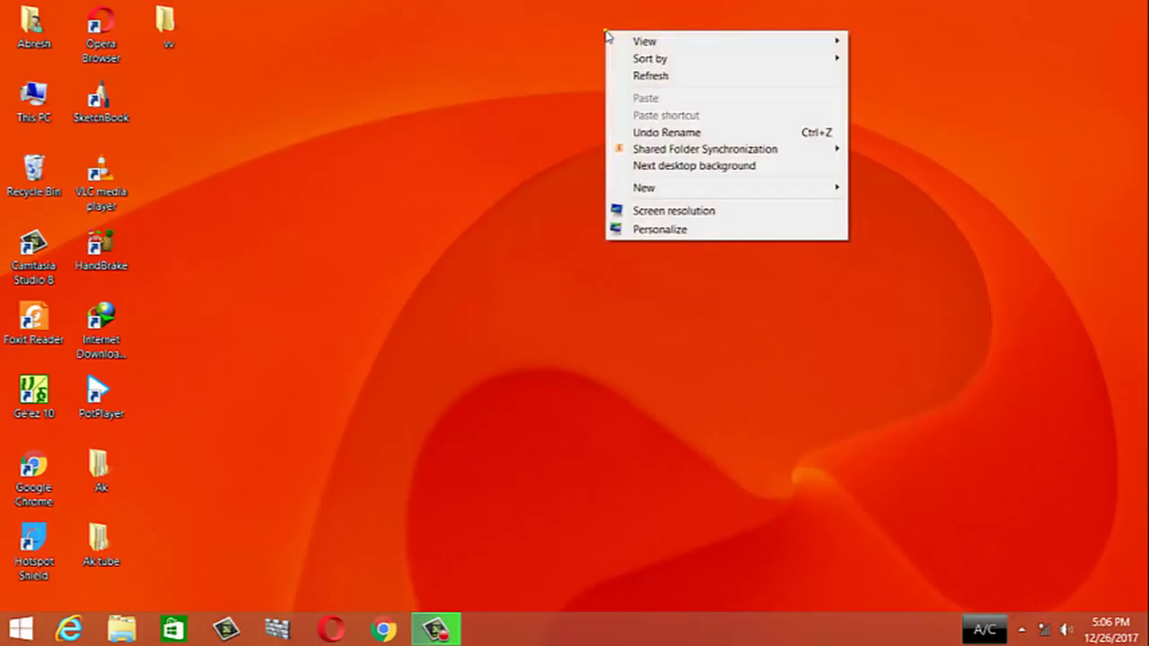
pyautogui.click(681, 76)
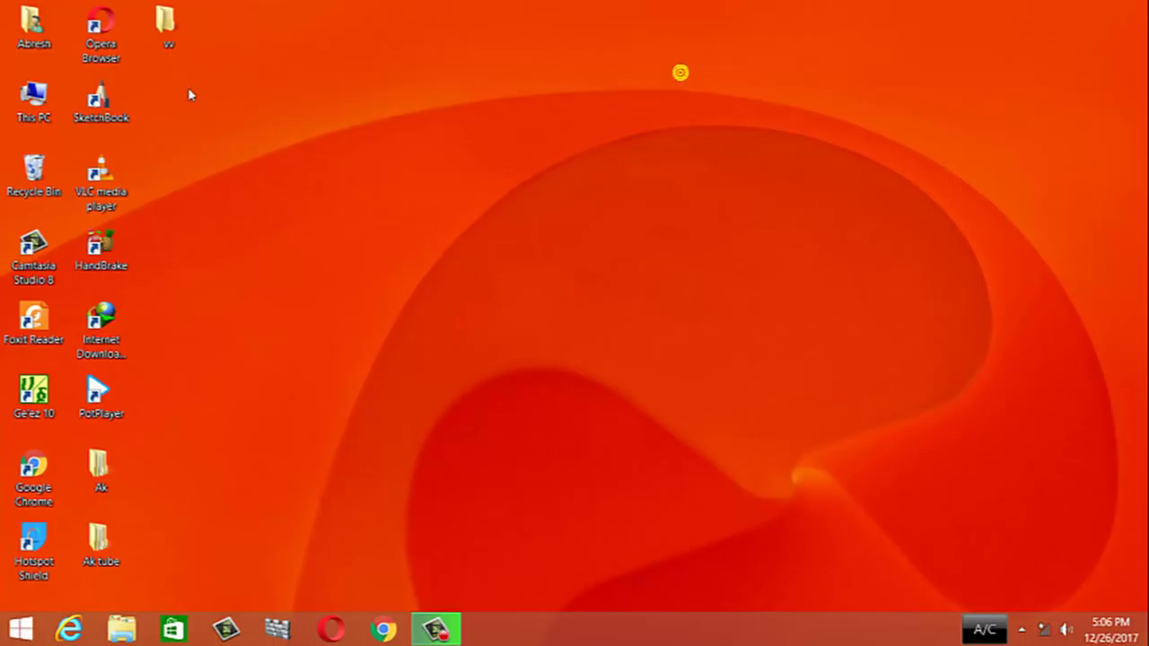